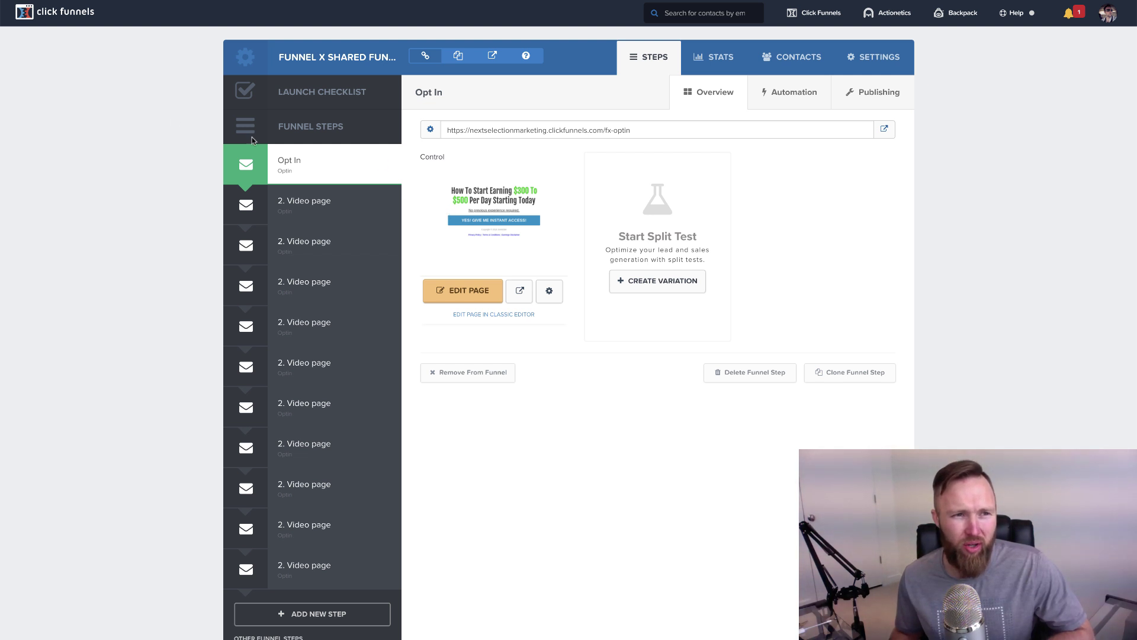
Bring up and select the Funnel X share link from the funnel settings
scroll(100, 77, down, 1)
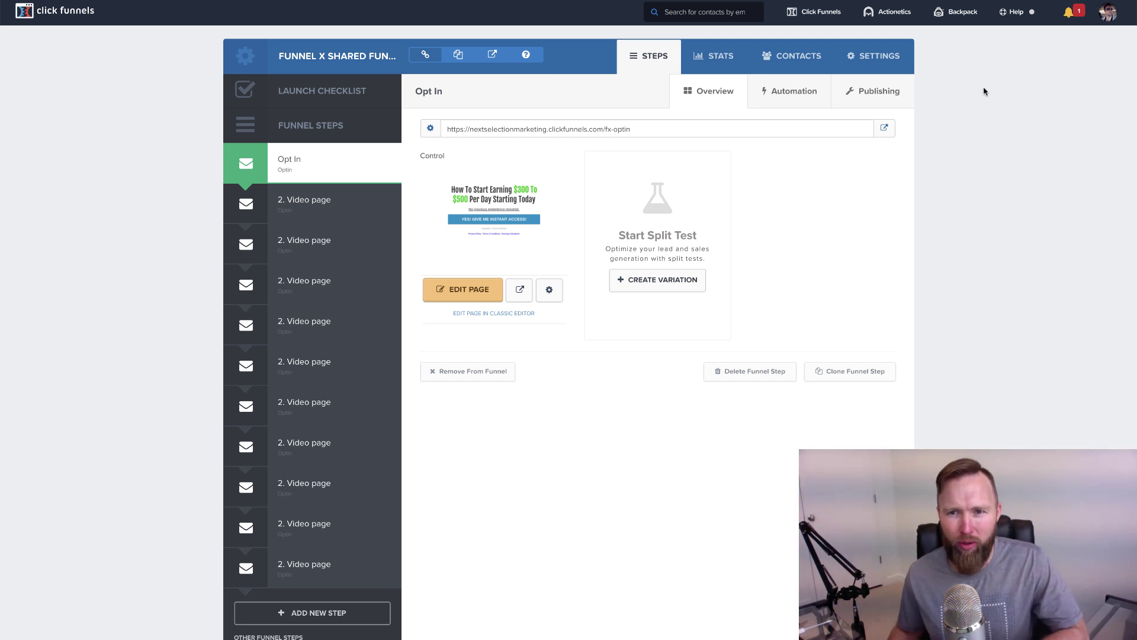
click(864, 63)
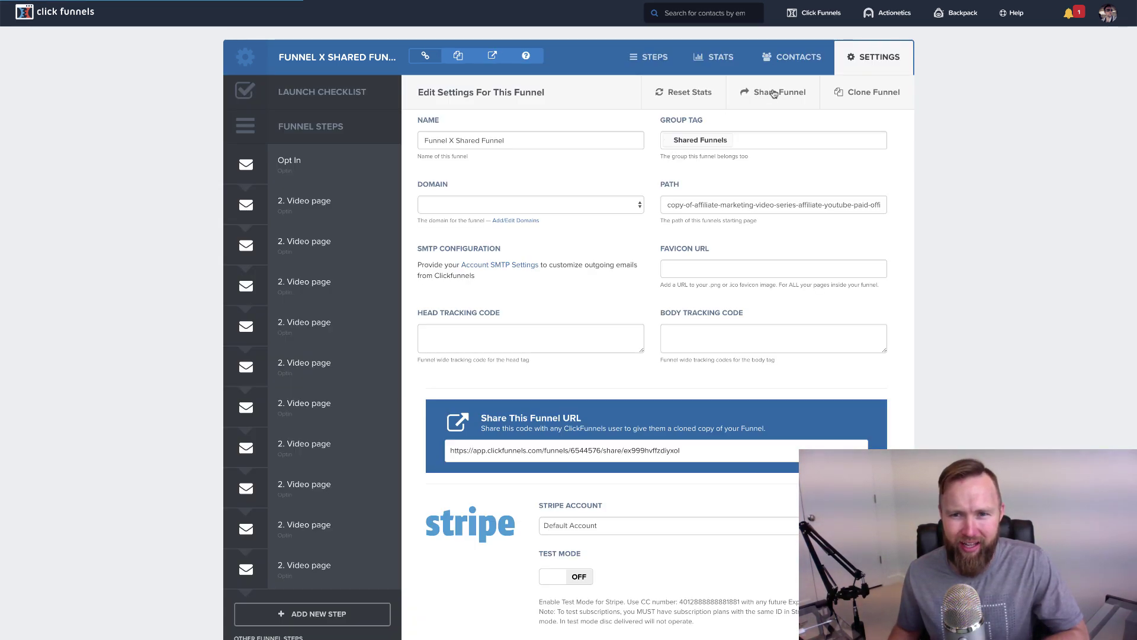
click(773, 93)
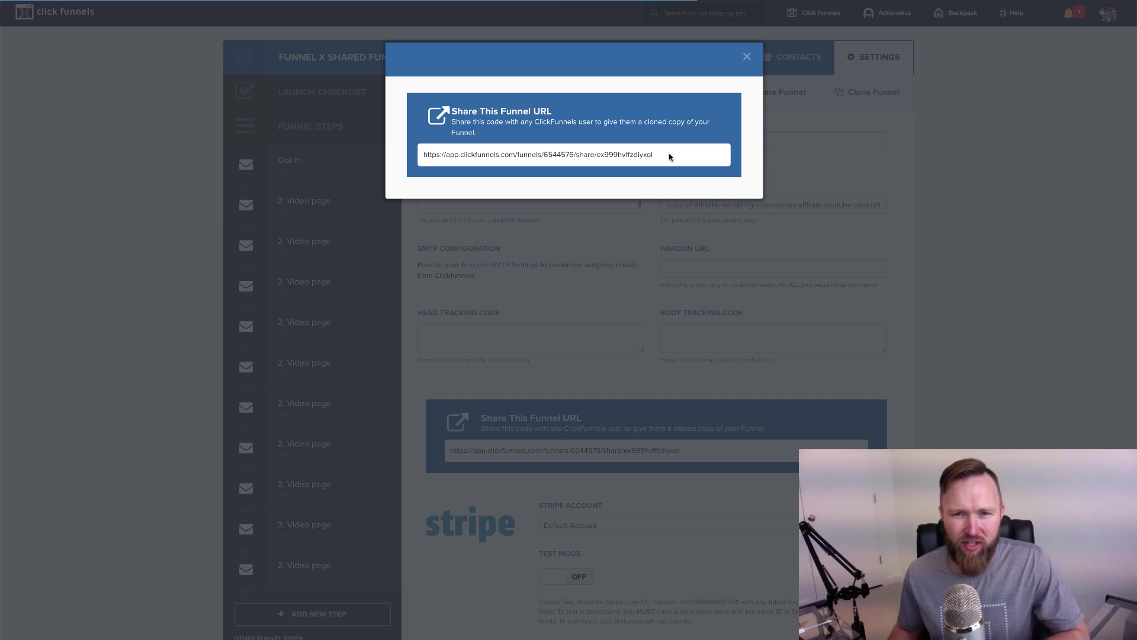
drag(675, 155, 414, 155)
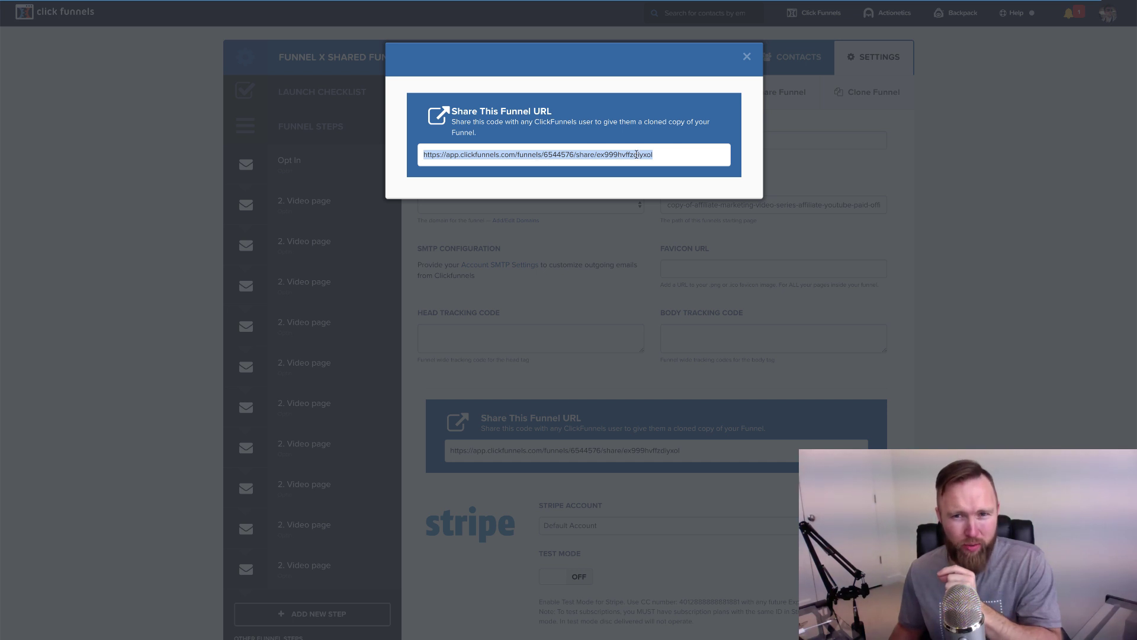
click(747, 57)
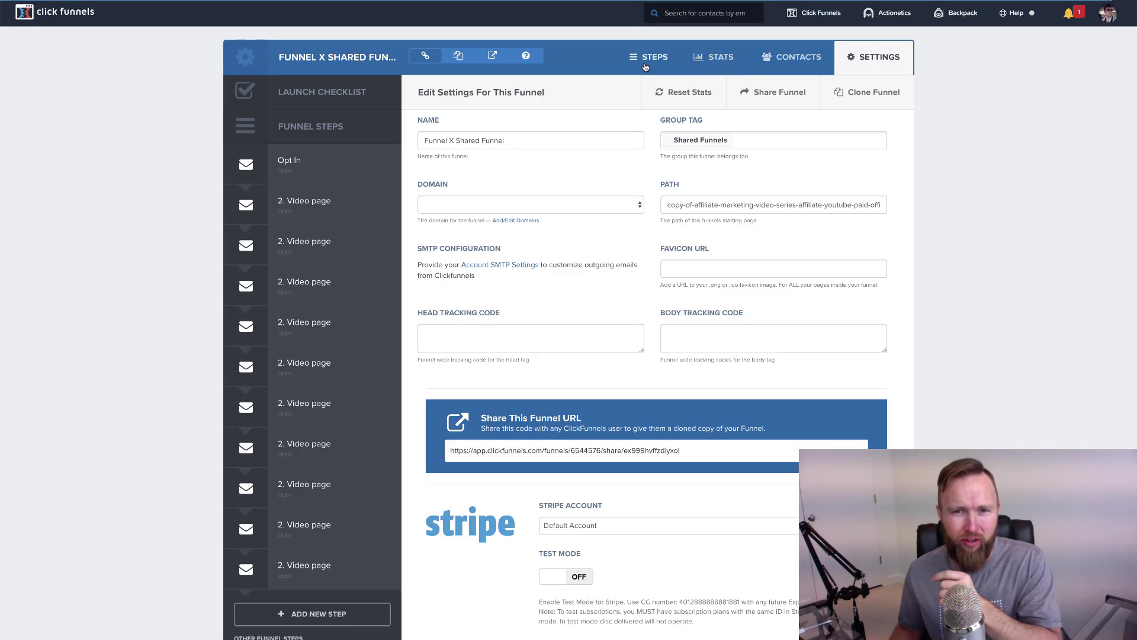
click(645, 63)
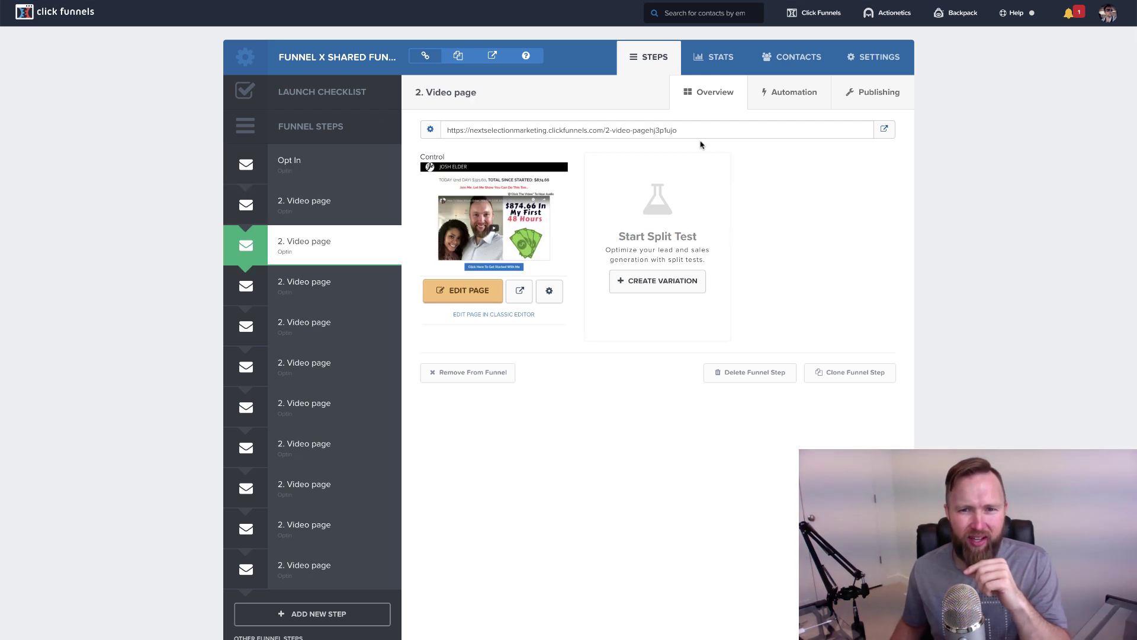
Check the Video page and Opt In page URLs, then open the second Video page step
drag(678, 130, 452, 130)
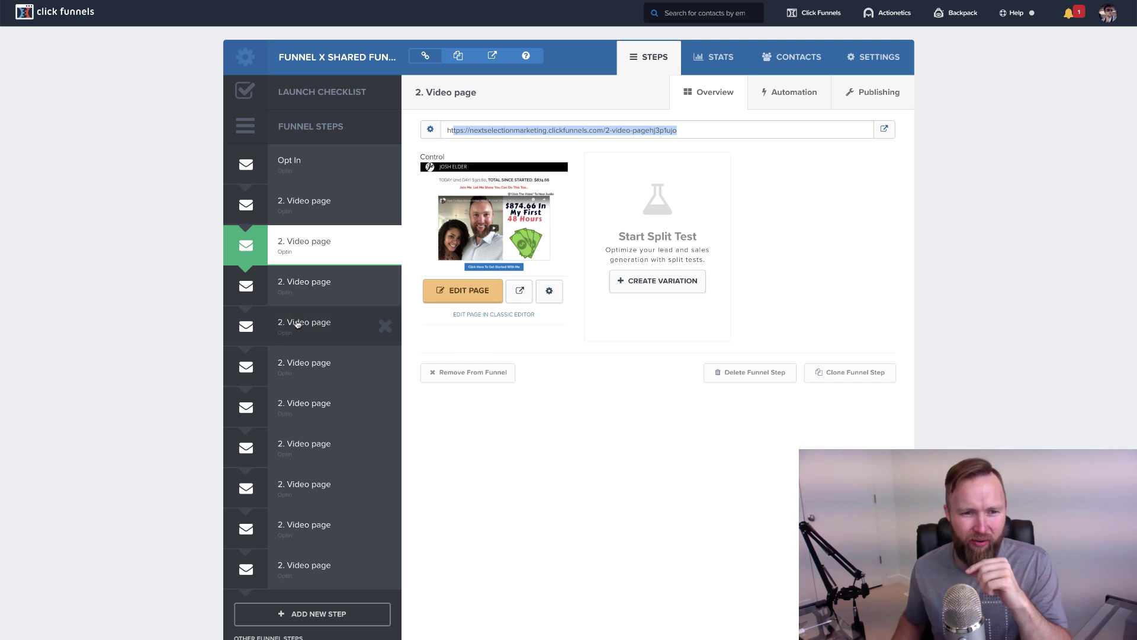
click(296, 164)
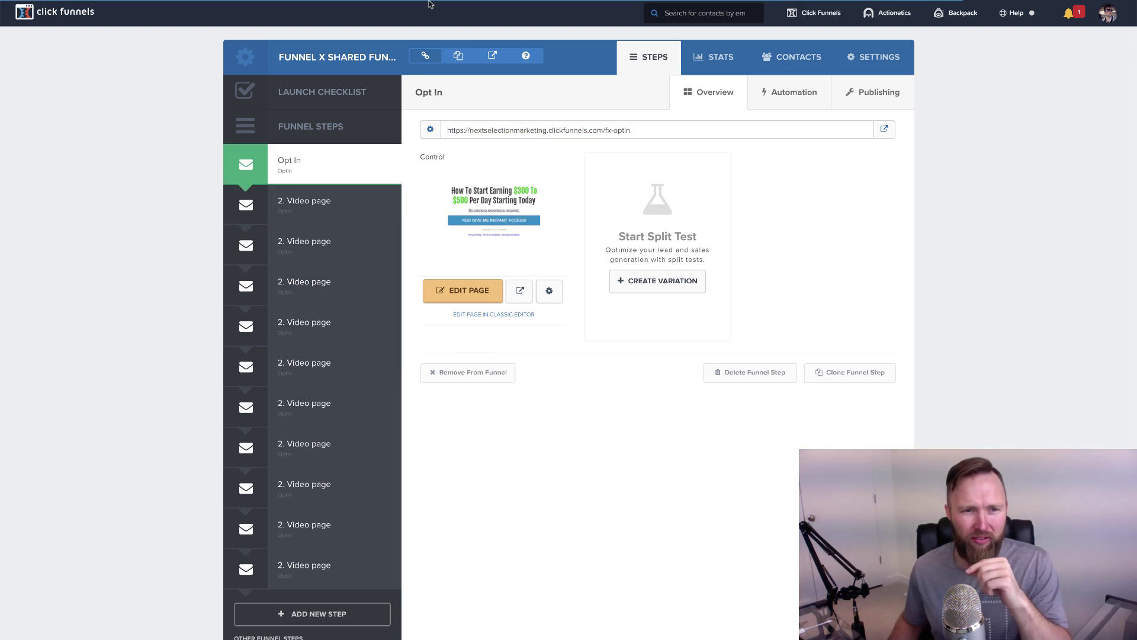
drag(642, 132, 443, 128)
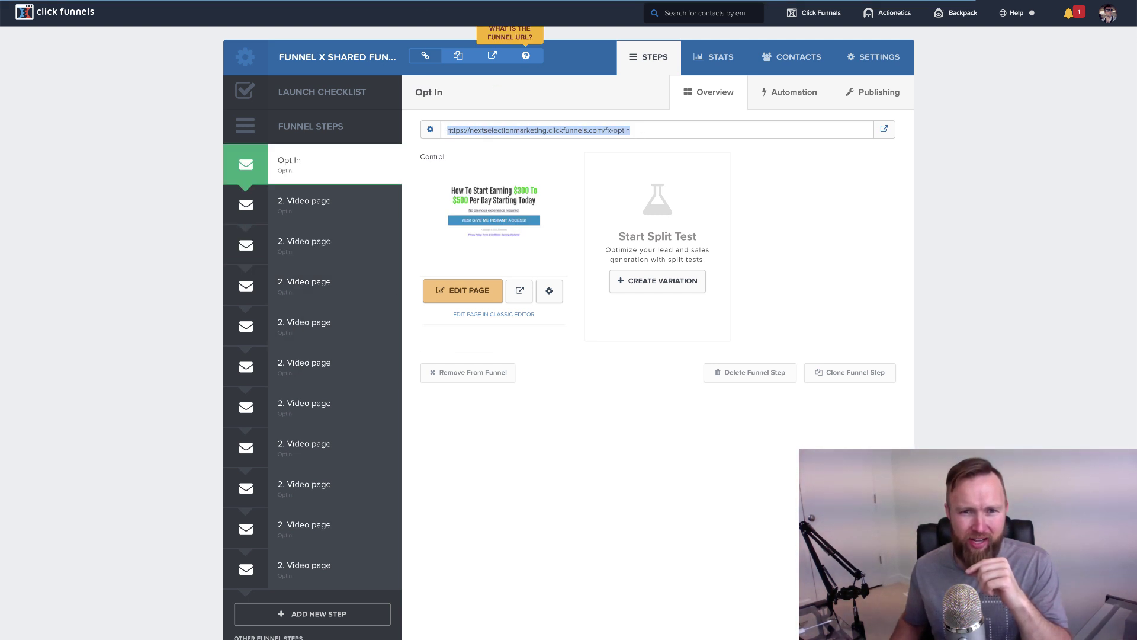
click(336, 234)
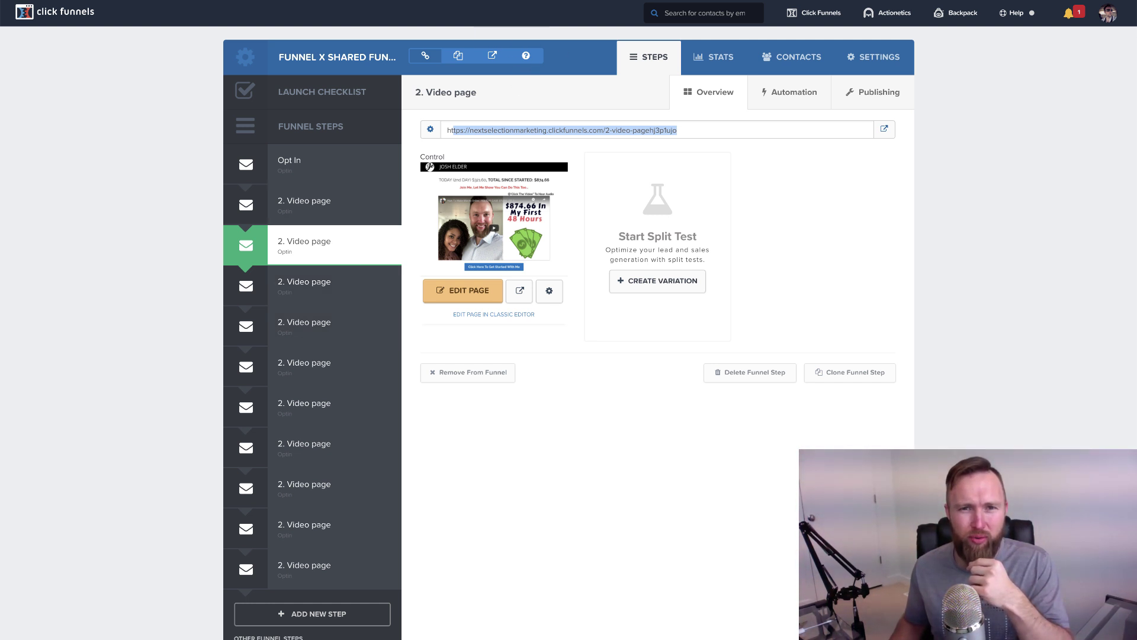
Switch to the Funnel X Email Swipes doc and review Email 1's links and heading
key(ctrl+Tab)
scroll(518, 268, down, 3)
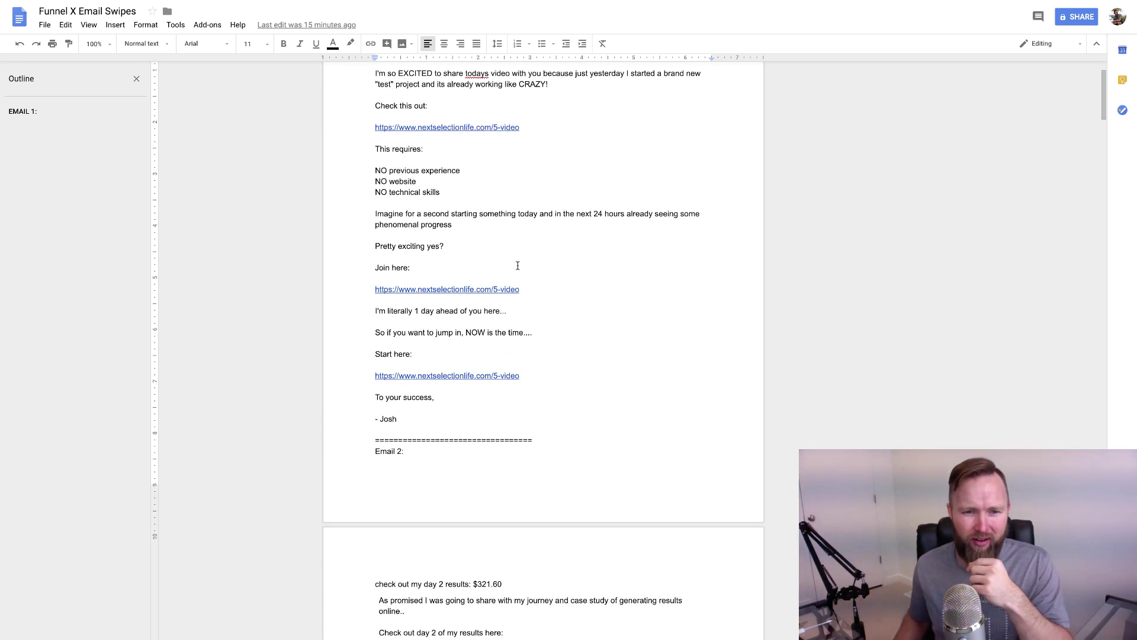
scroll(492, 145, up, 3)
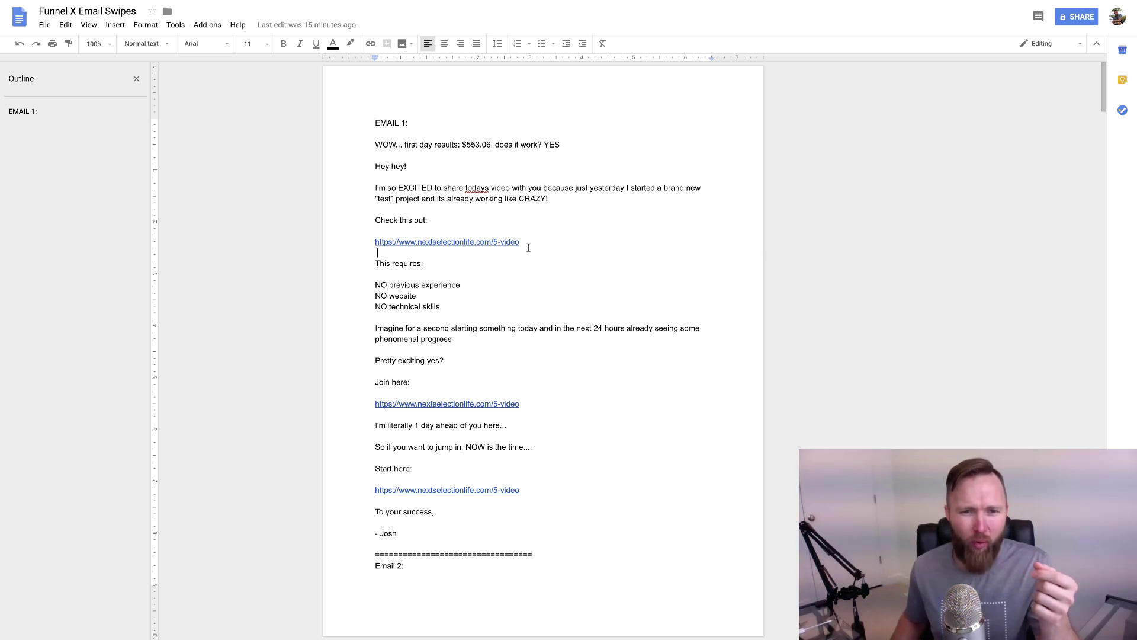
mouse_move(377, 254)
mouse_down()
mouse_move(460, 241)
mouse_move(372, 241)
mouse_up()
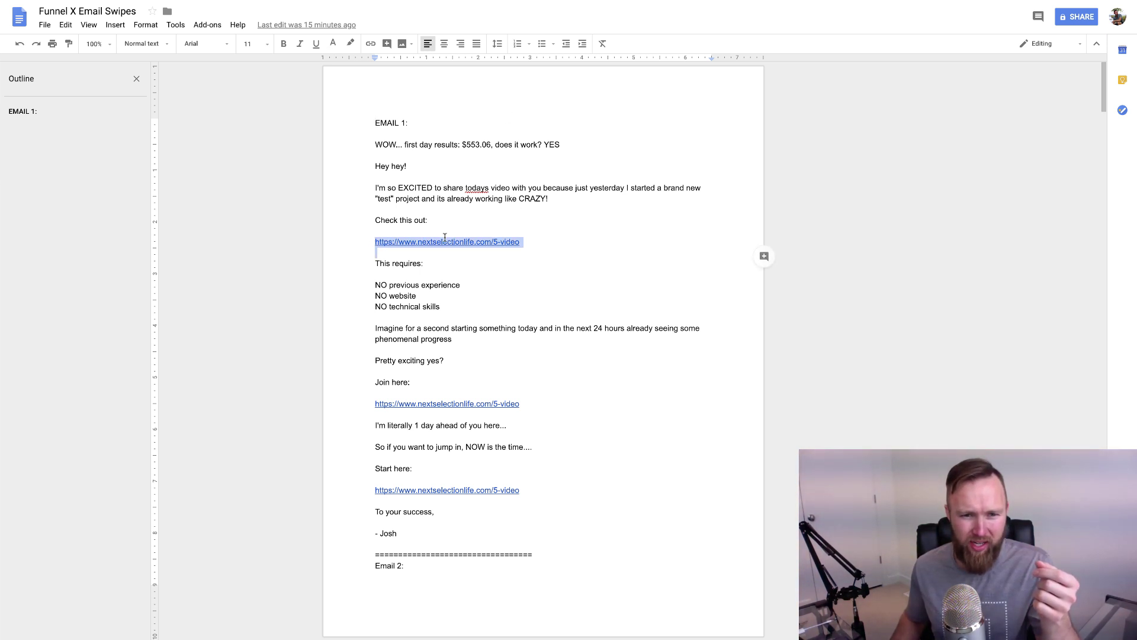
scroll(492, 355, down, 3)
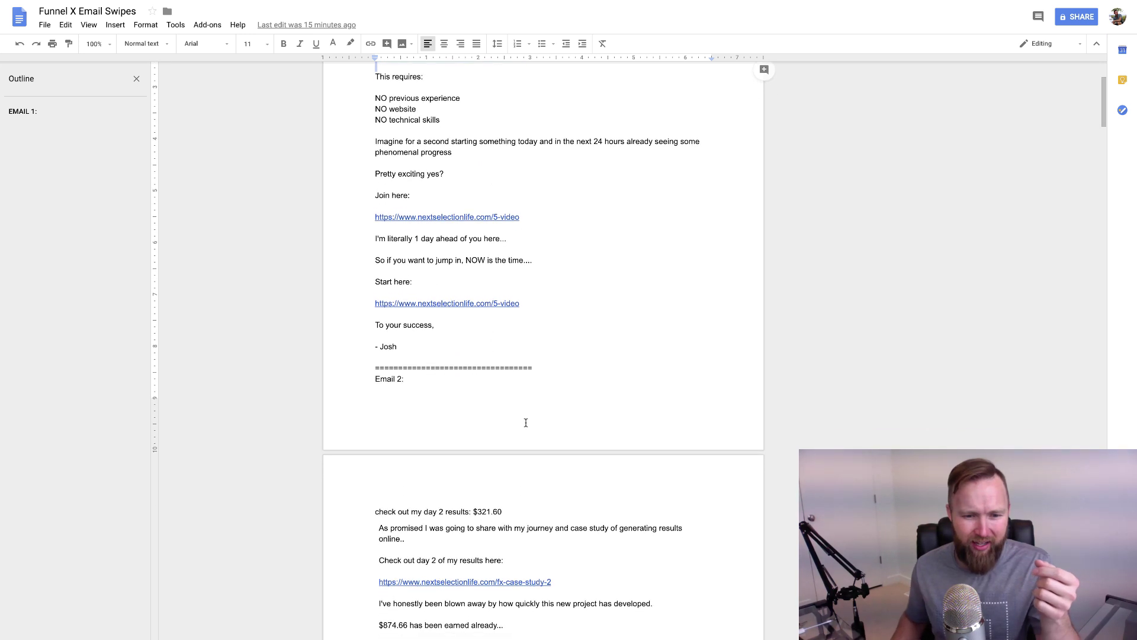
scroll(527, 480, down, 5)
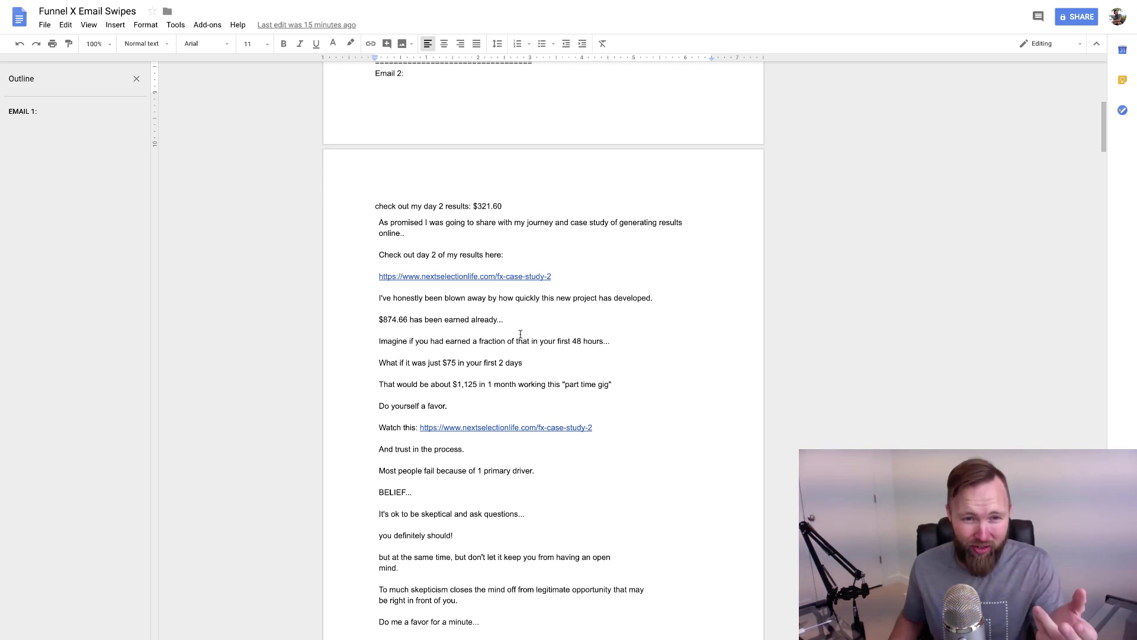
scroll(520, 333, up, 5)
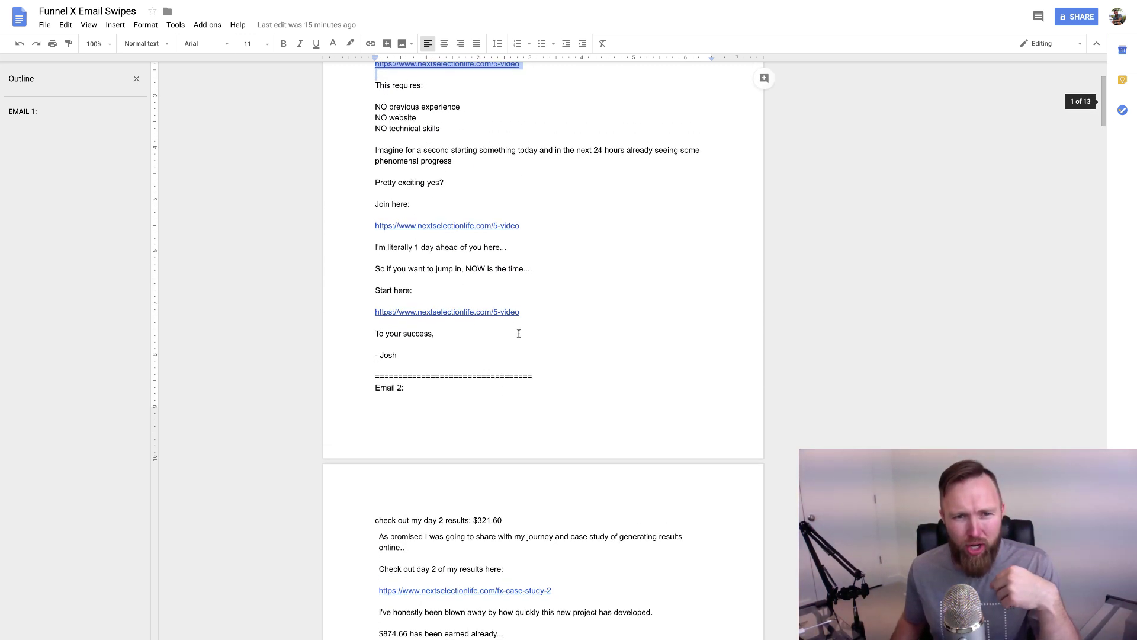
scroll(518, 333, up, 3)
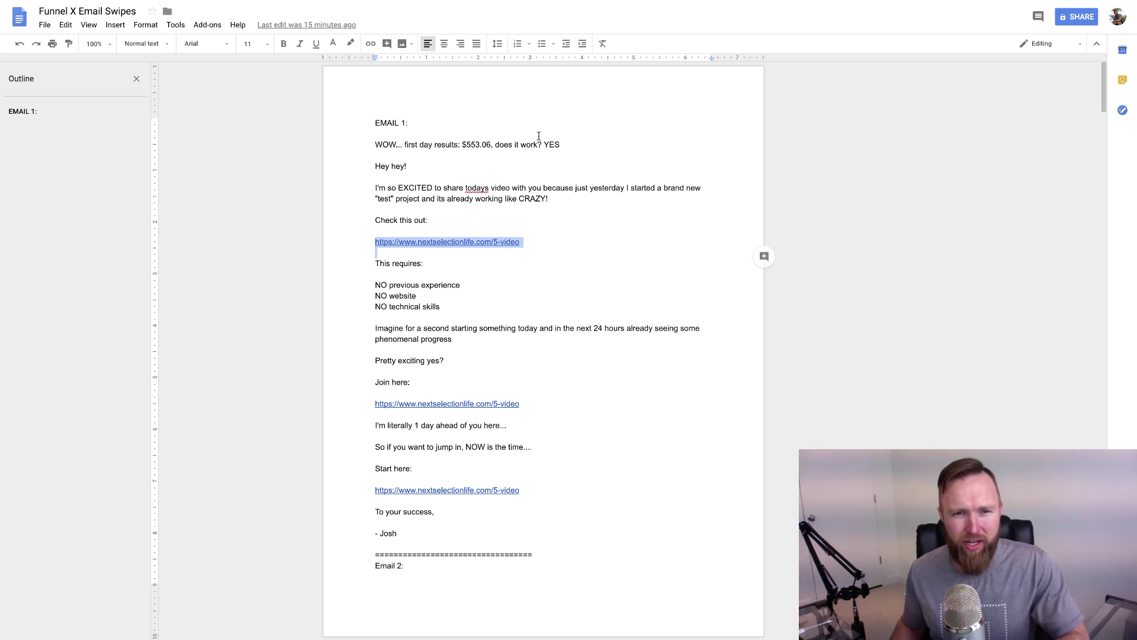
drag(437, 122, 564, 147)
click(372, 121)
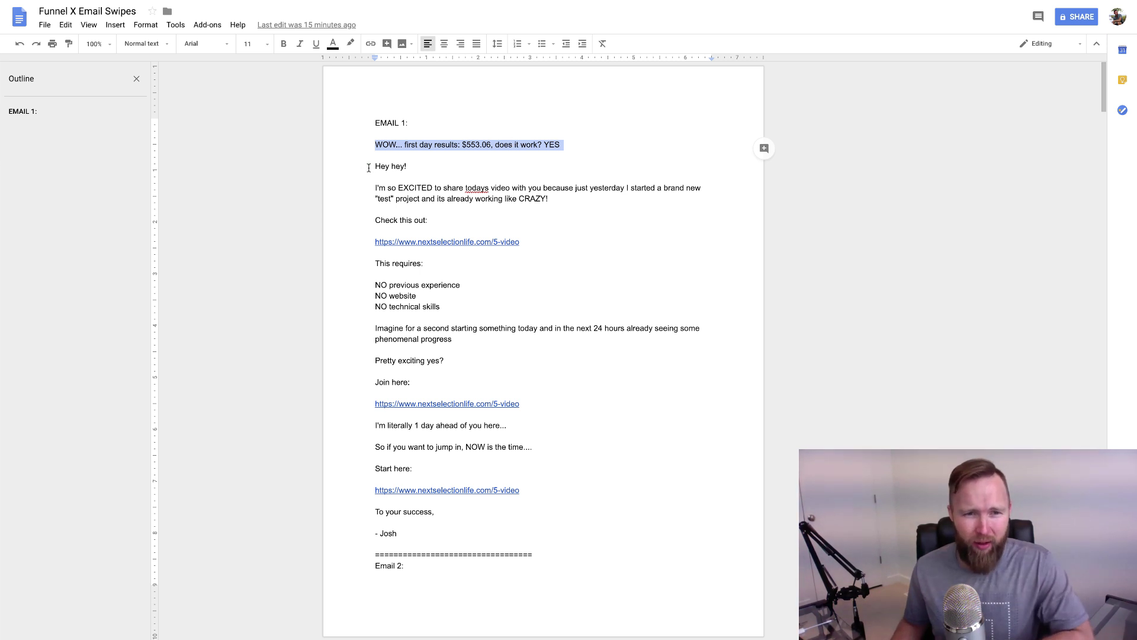
drag(376, 165, 456, 317)
click(482, 167)
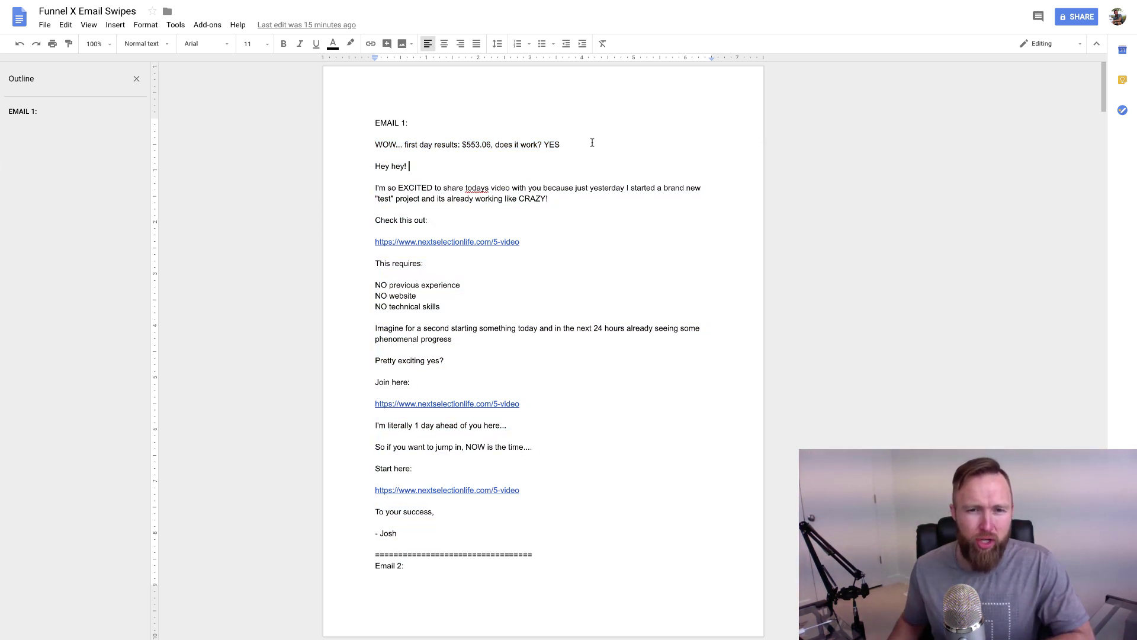
drag(587, 146, 489, 530)
click(492, 529)
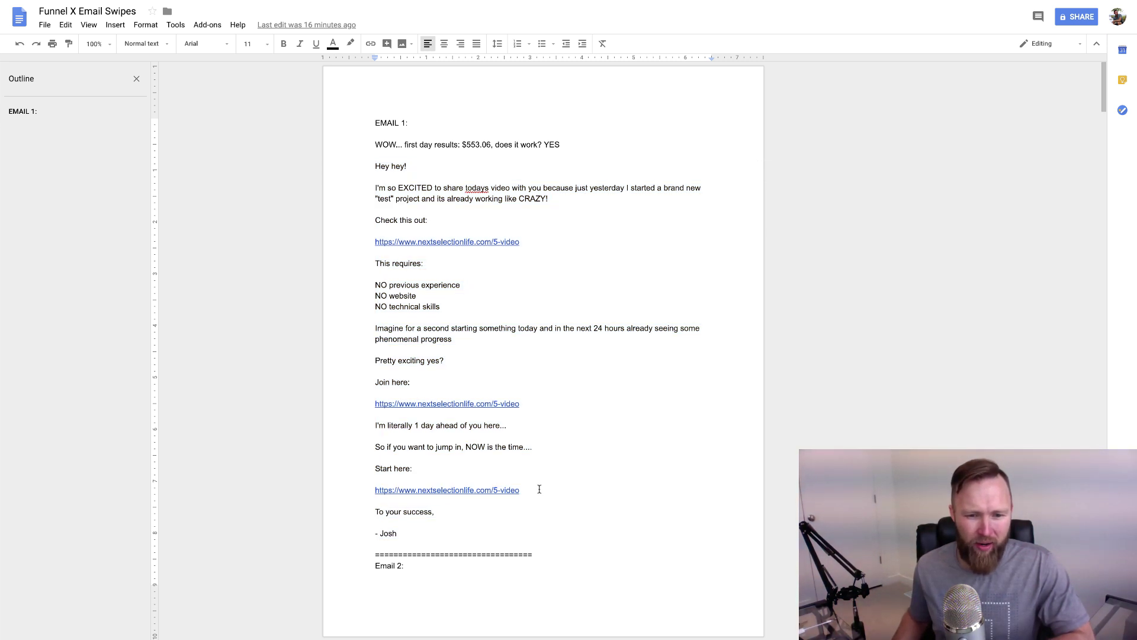
click(523, 490)
drag(523, 490, 548, 479)
key(Left)
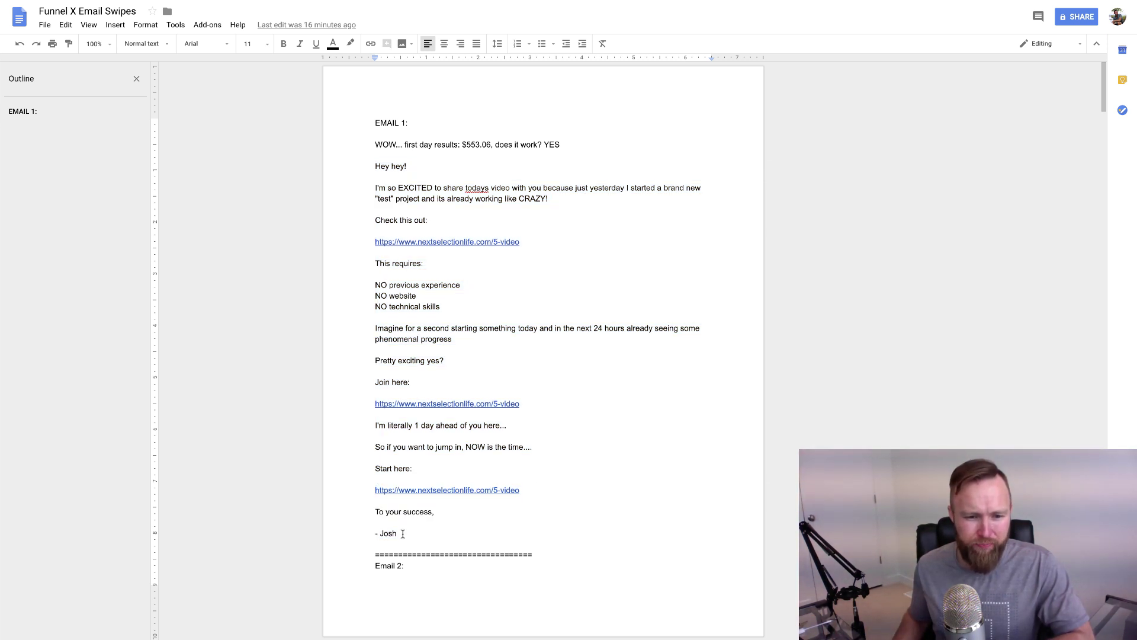
drag(402, 534, 375, 534)
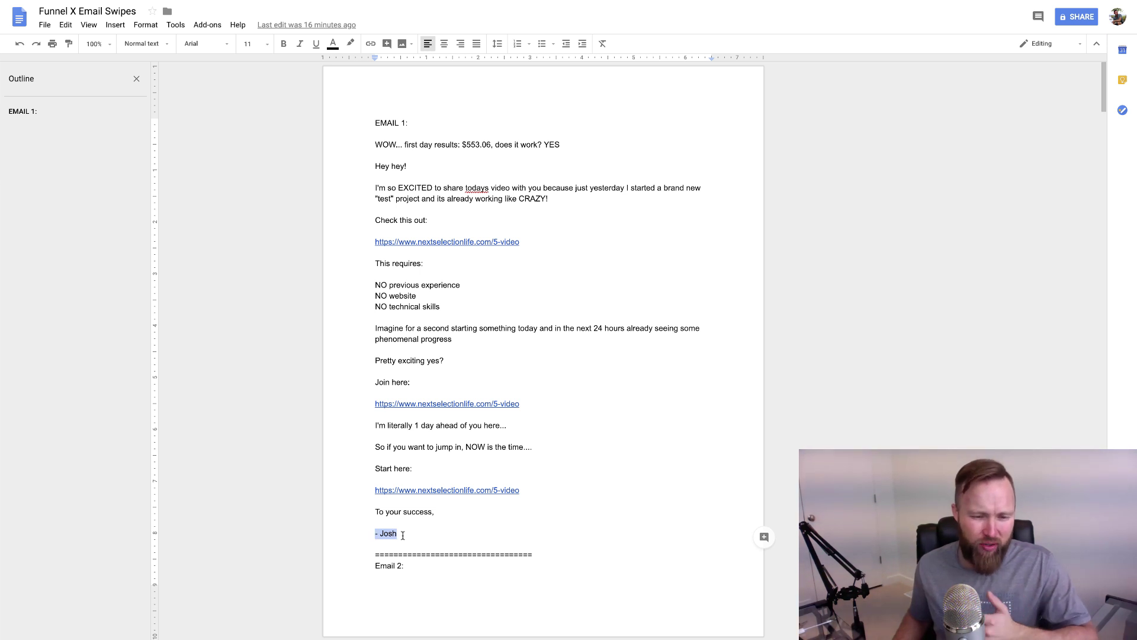
click(402, 535)
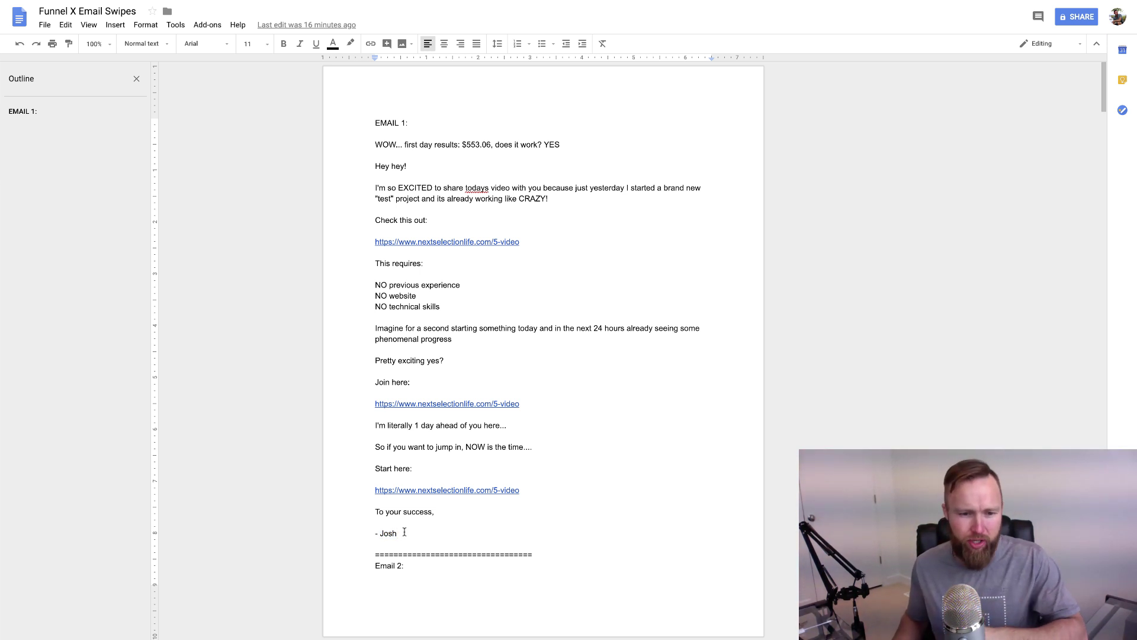
text(a)
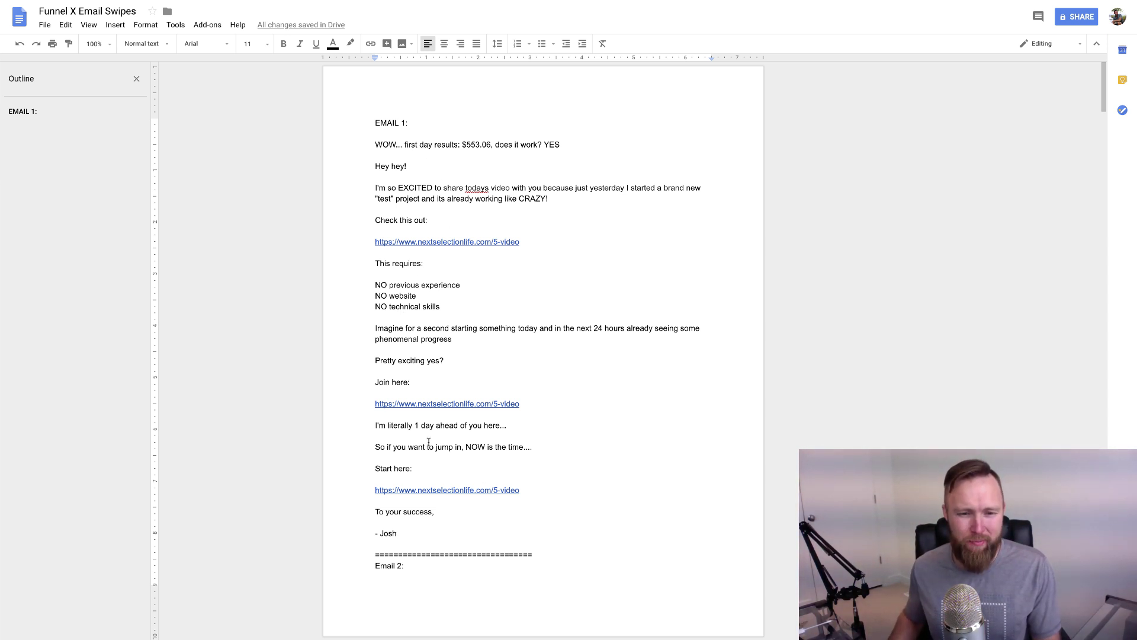
click(509, 242)
drag(509, 241, 408, 232)
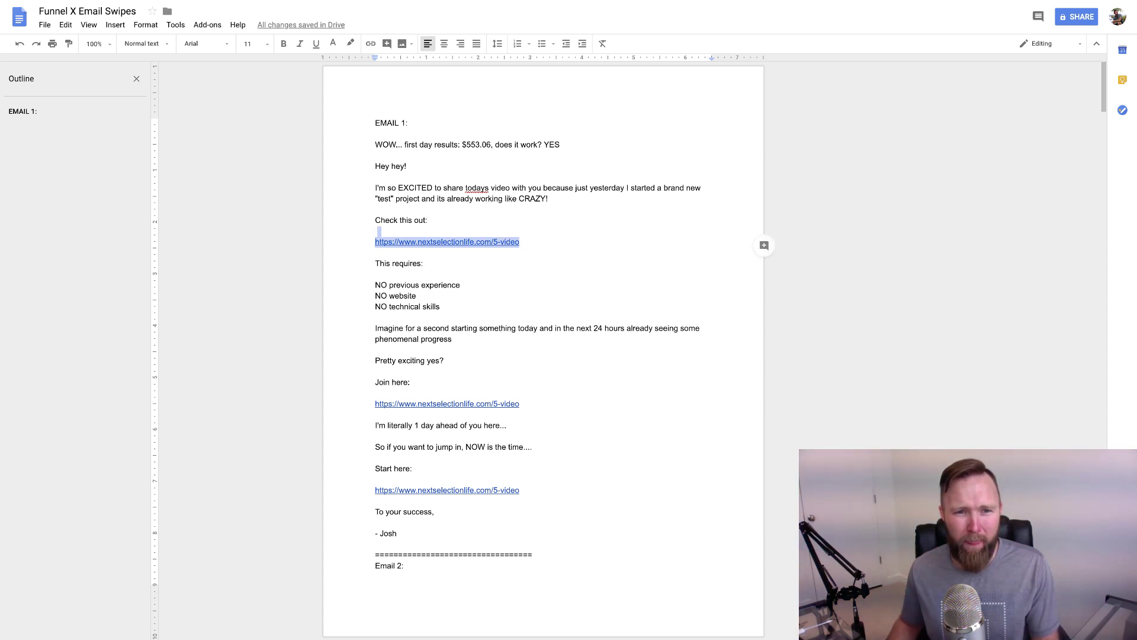
Return to ClickFunnels, open the first 2. Video page step, and inspect its page URL
key(ctrl+Tab)
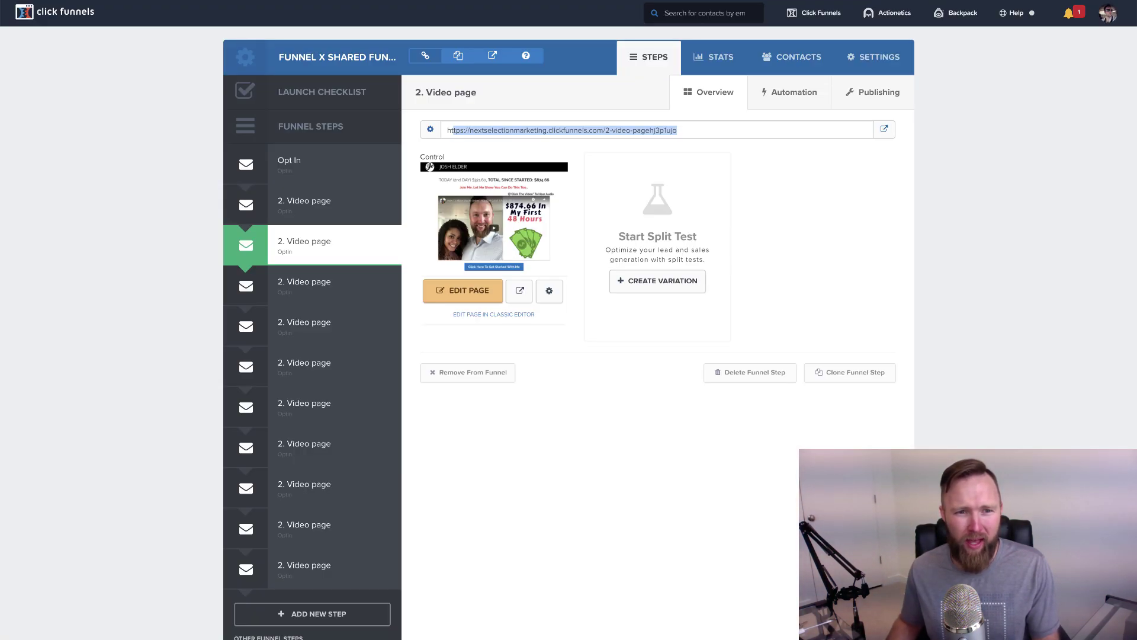
click(311, 186)
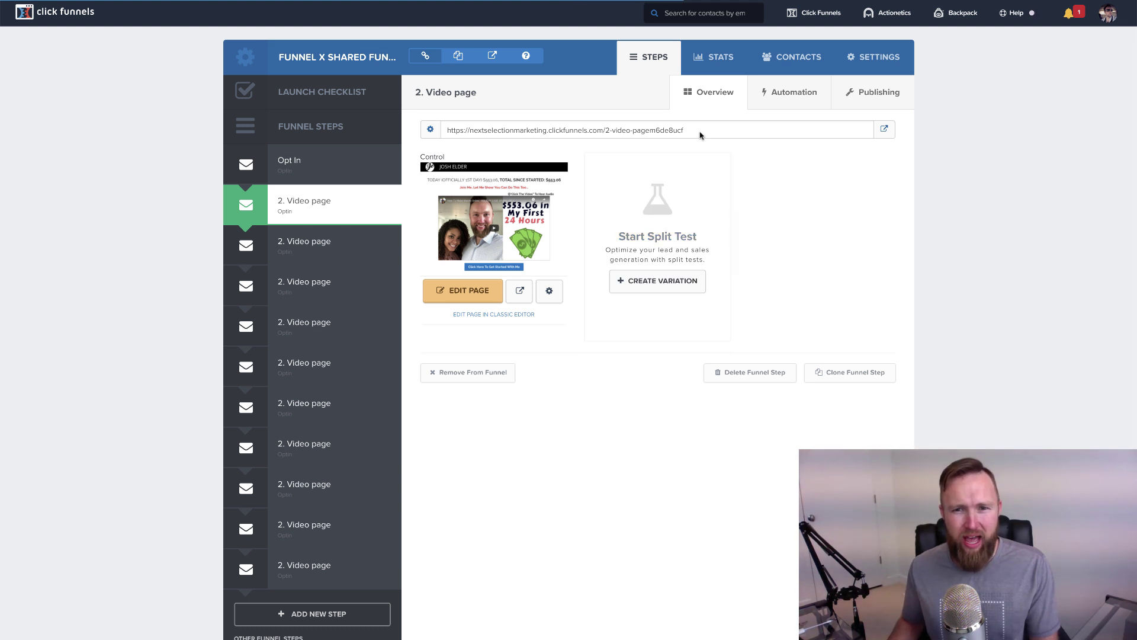
drag(669, 130, 445, 131)
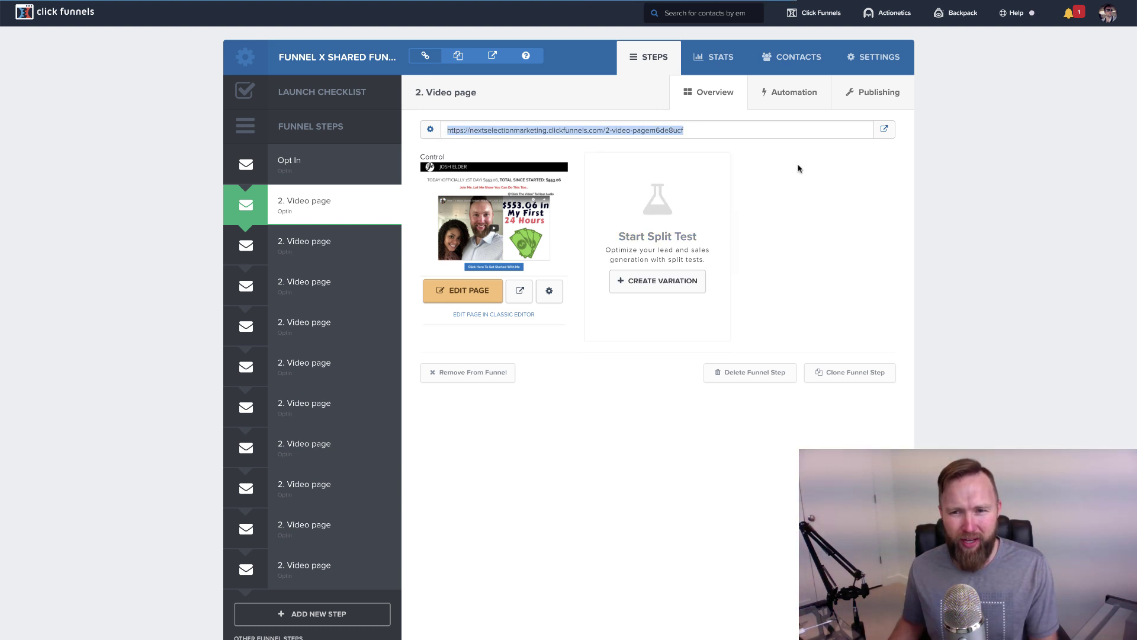
click(773, 155)
drag(702, 131, 451, 129)
click(846, 176)
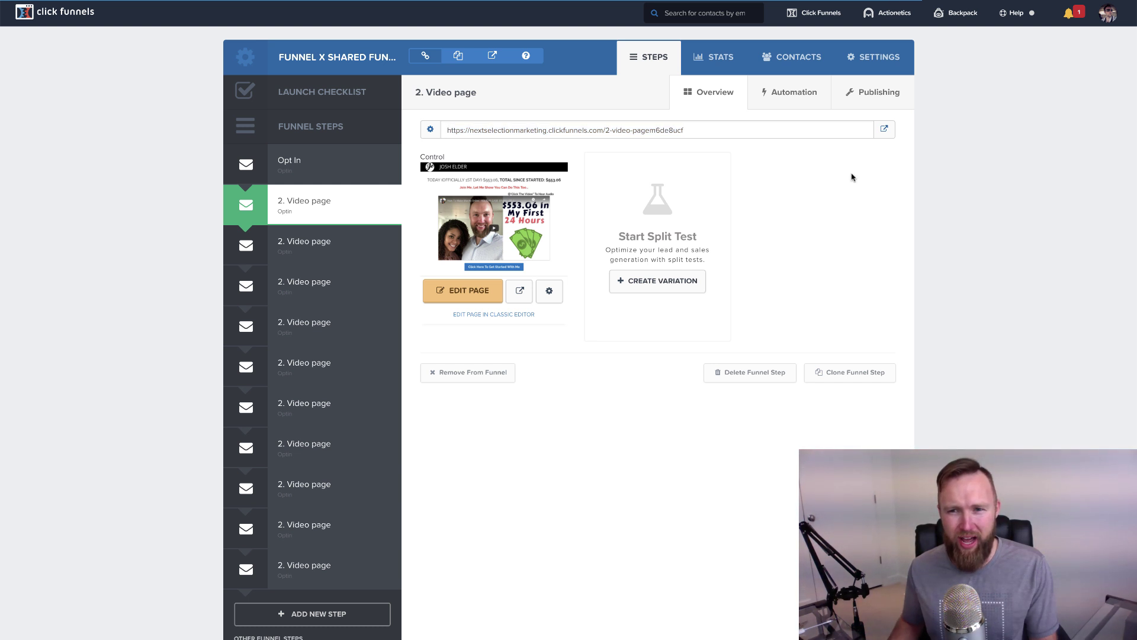
Replace the Video page step's path with fx-case-study-11 and update the funnel step
click(430, 131)
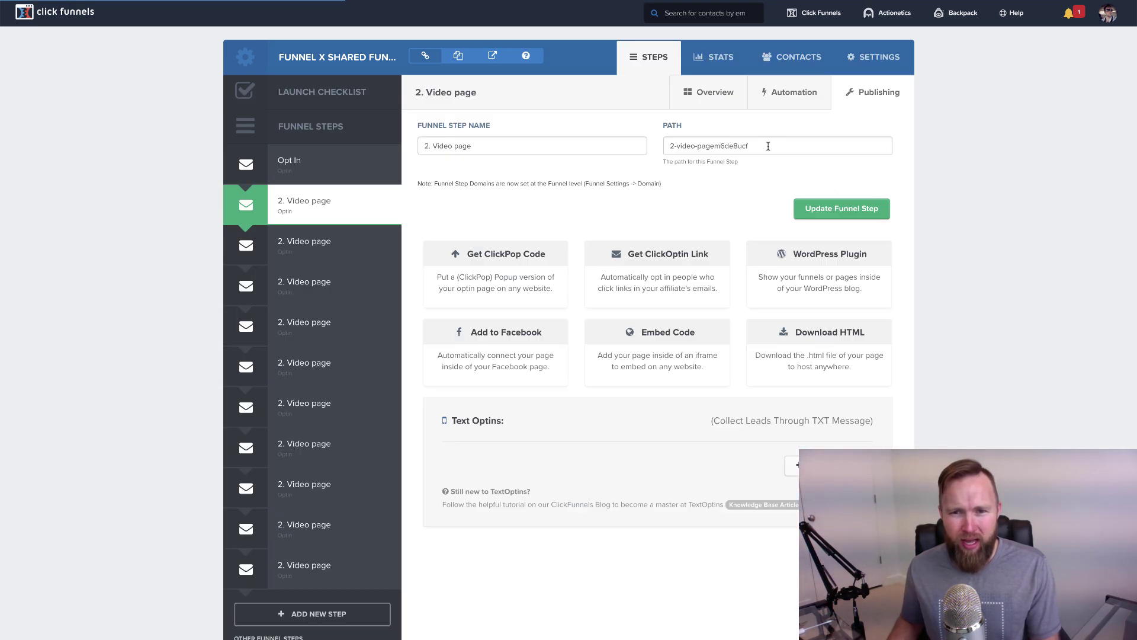
drag(768, 146, 664, 146)
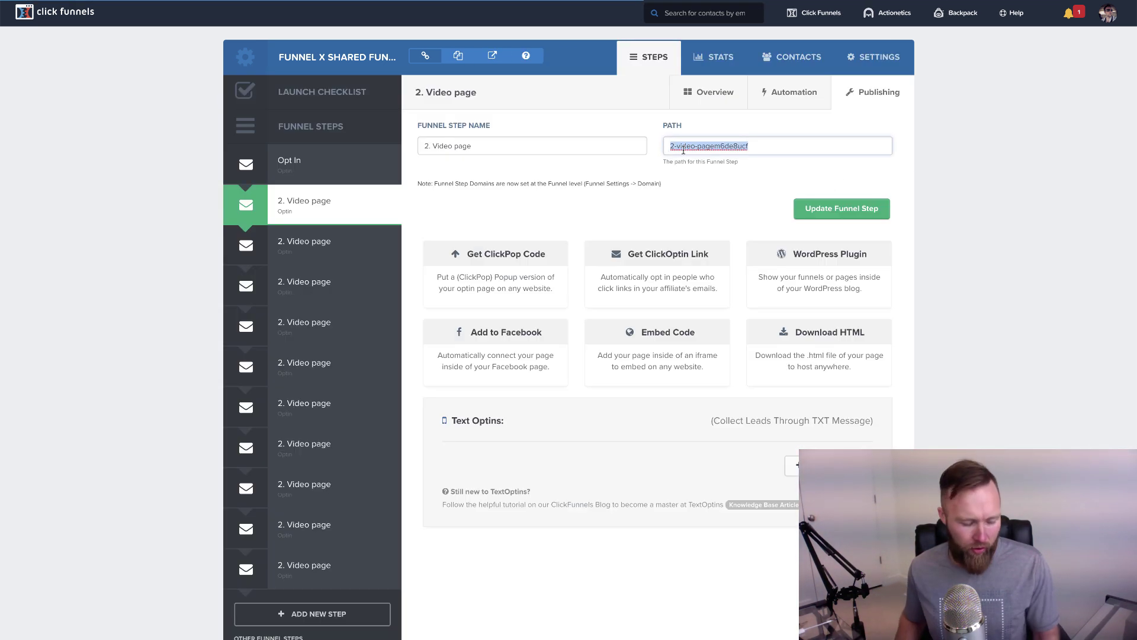
text(f)
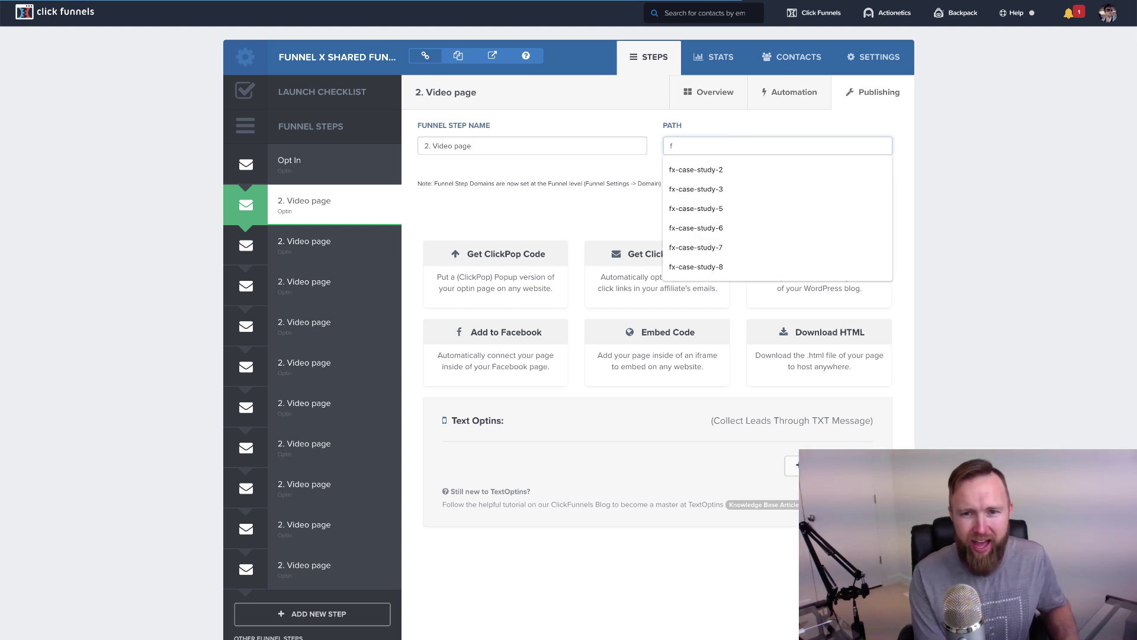
text(xca)
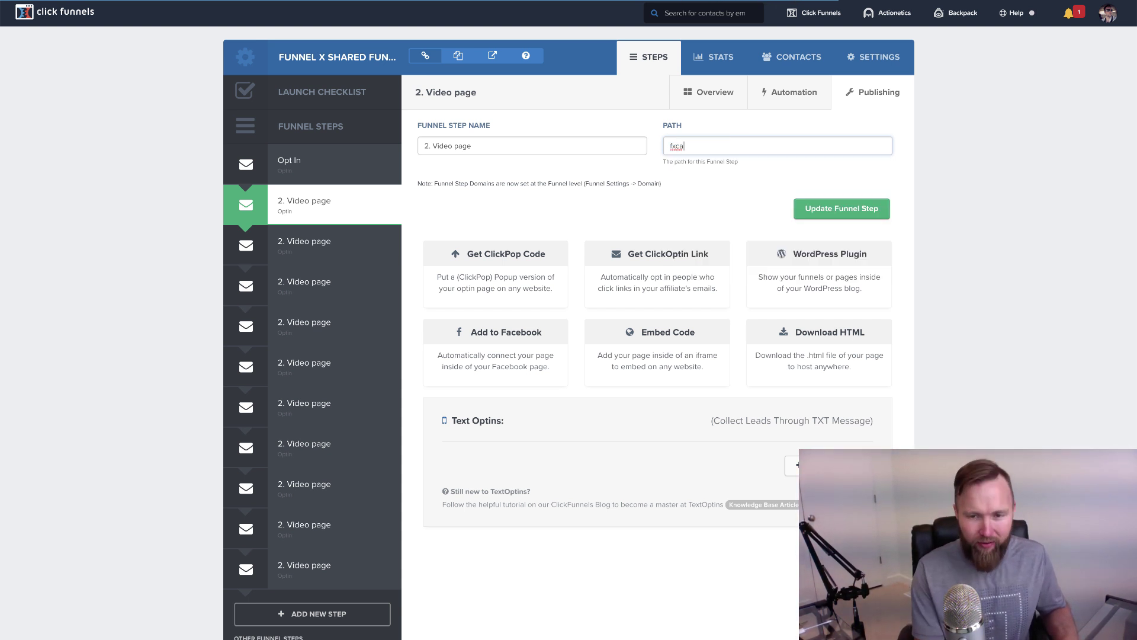
key(BackSpace)
key(BackSpace)
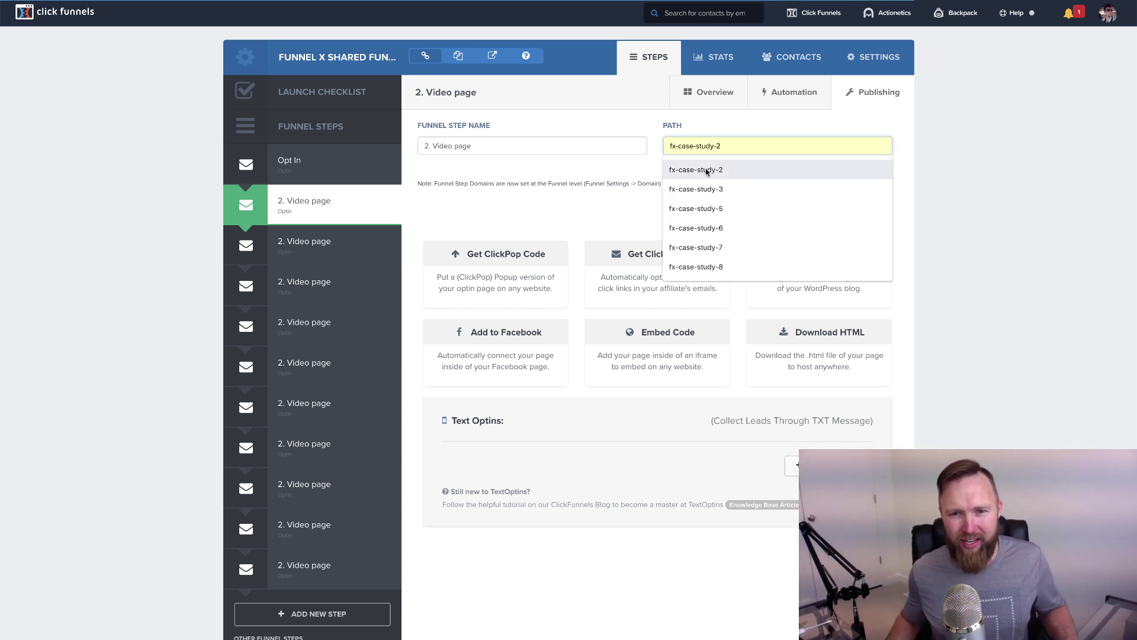
click(675, 169)
key(BackSpace)
text(1)
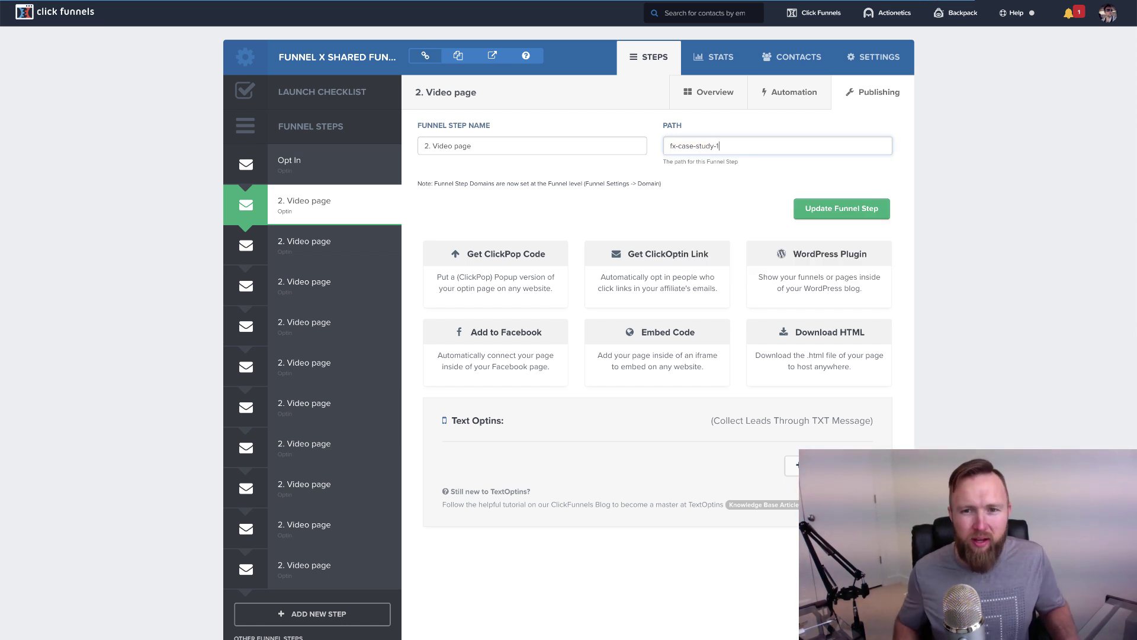
click(832, 211)
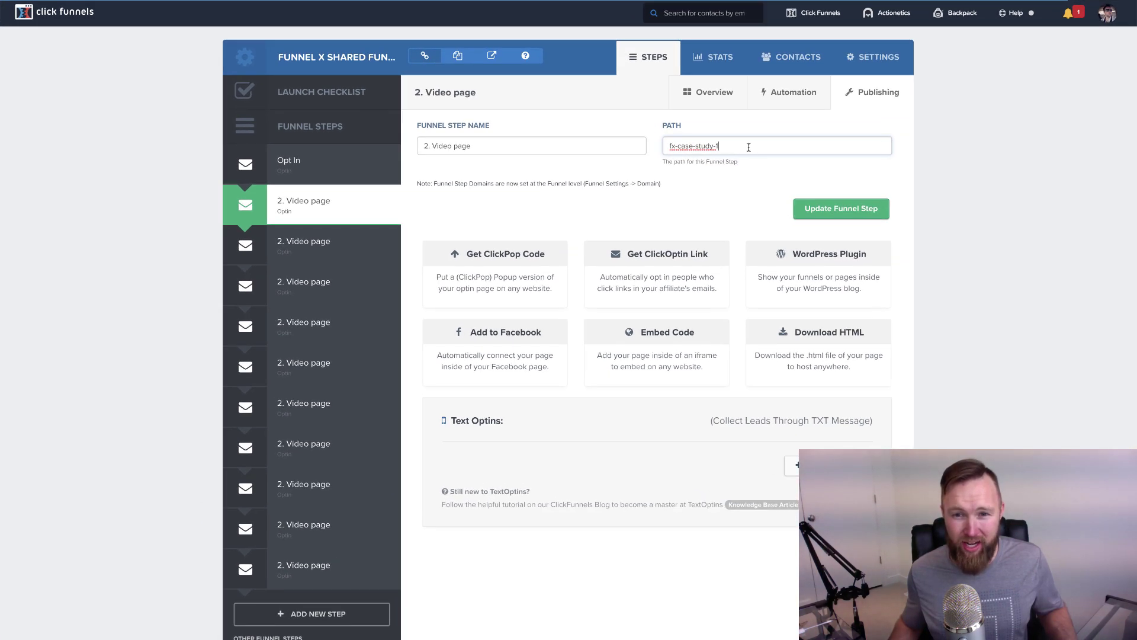
key(ctrl+a)
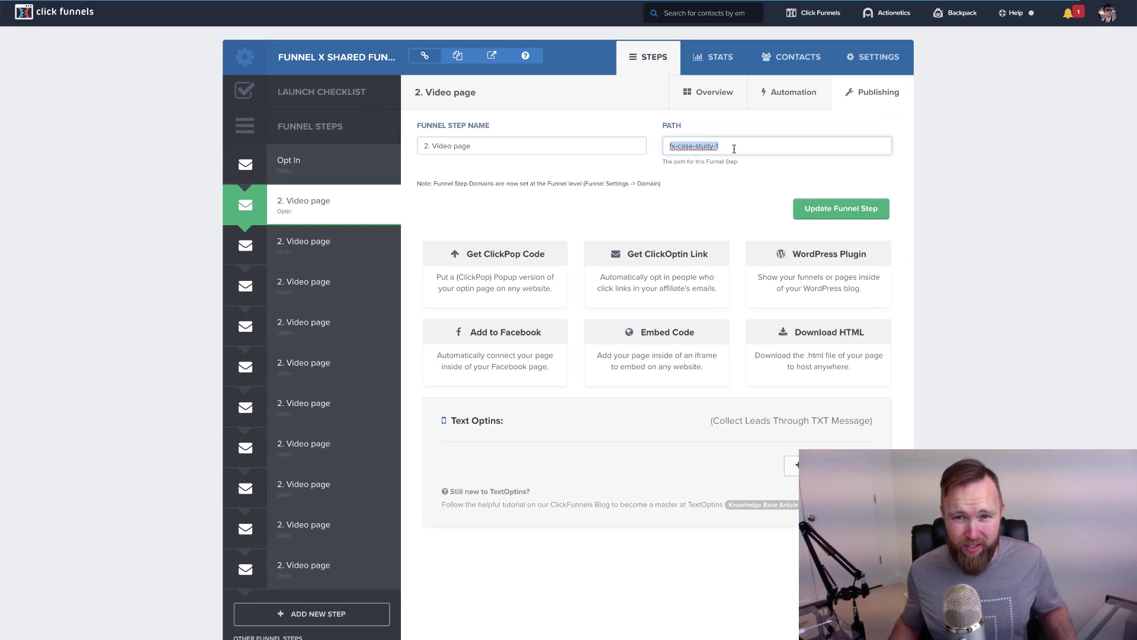
click(733, 148)
Save the fx-case-study-11 path, copy the step's new page URL, and switch to the email doc
text(1)
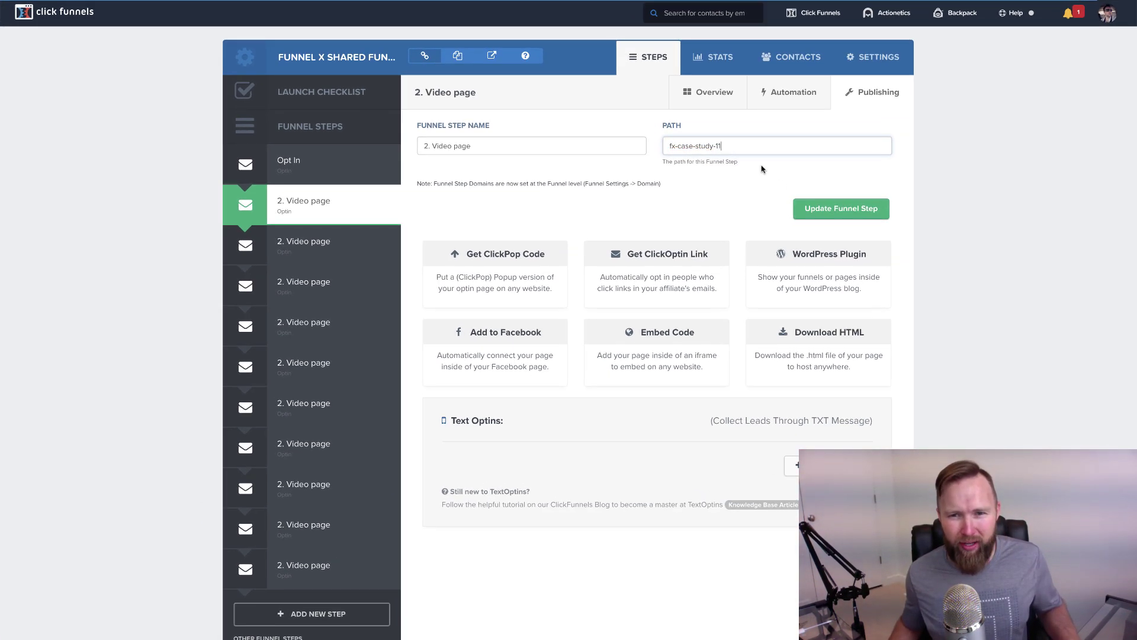
click(824, 214)
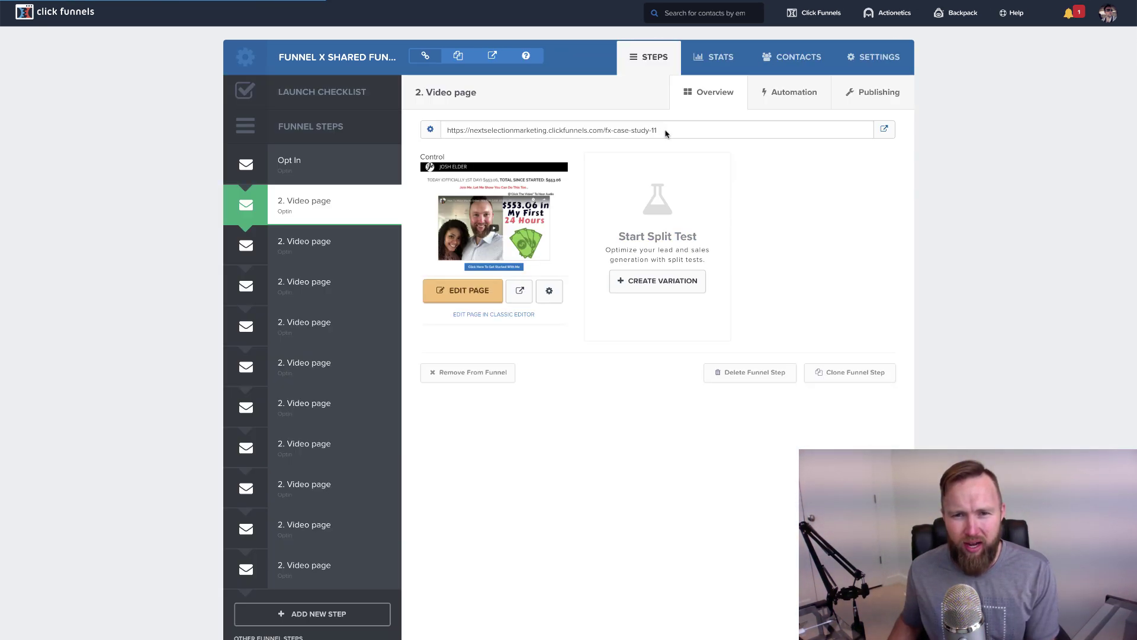
drag(666, 133, 438, 133)
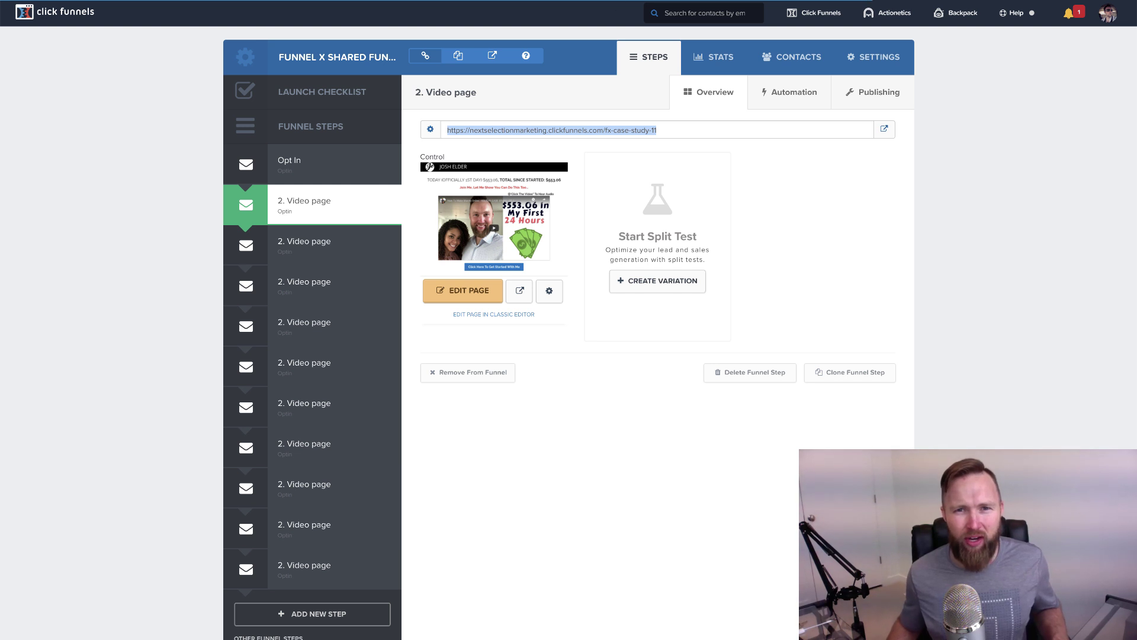
key(ctrl+Tab)
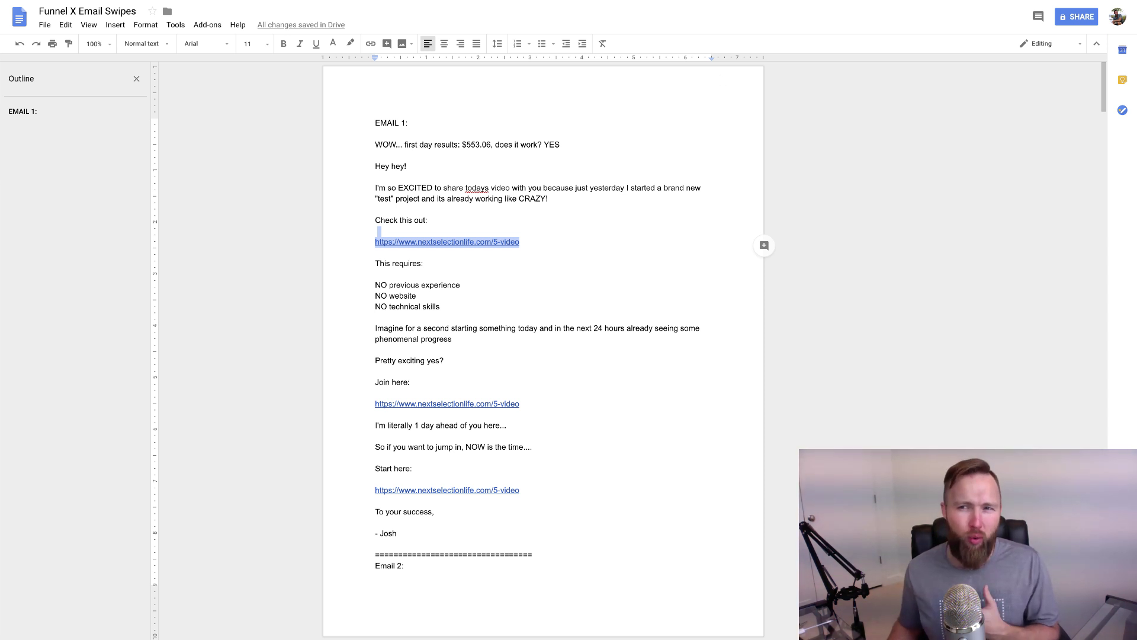
Open a new browser tab on the Google search page
key(ctrl+t)
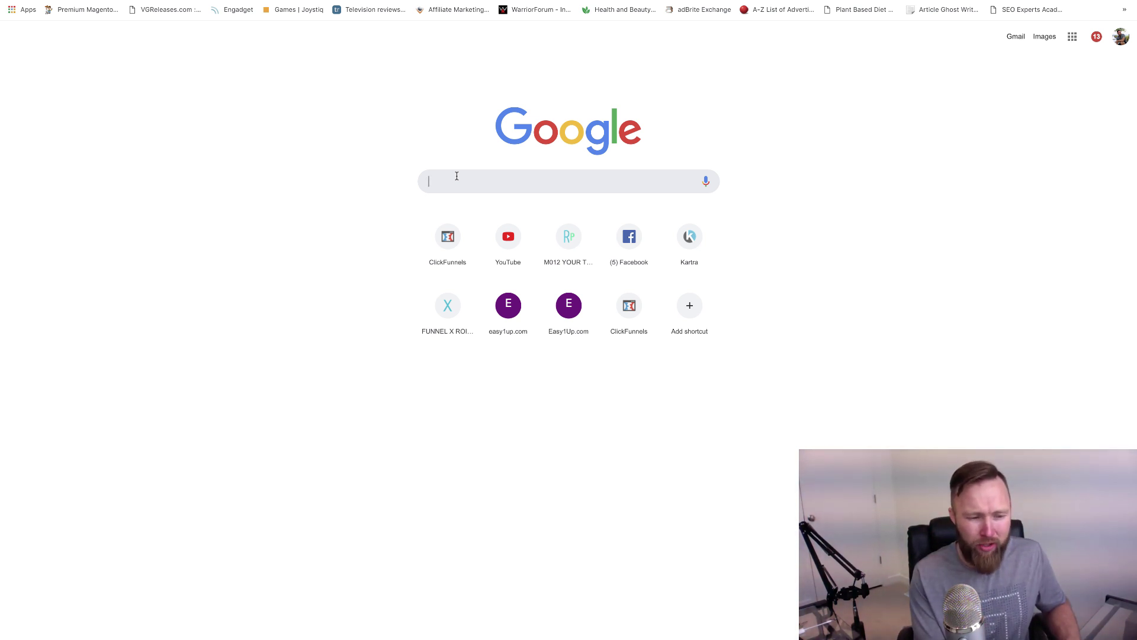
Search Google for 'how to create follow email series in aweber'
text(how t)
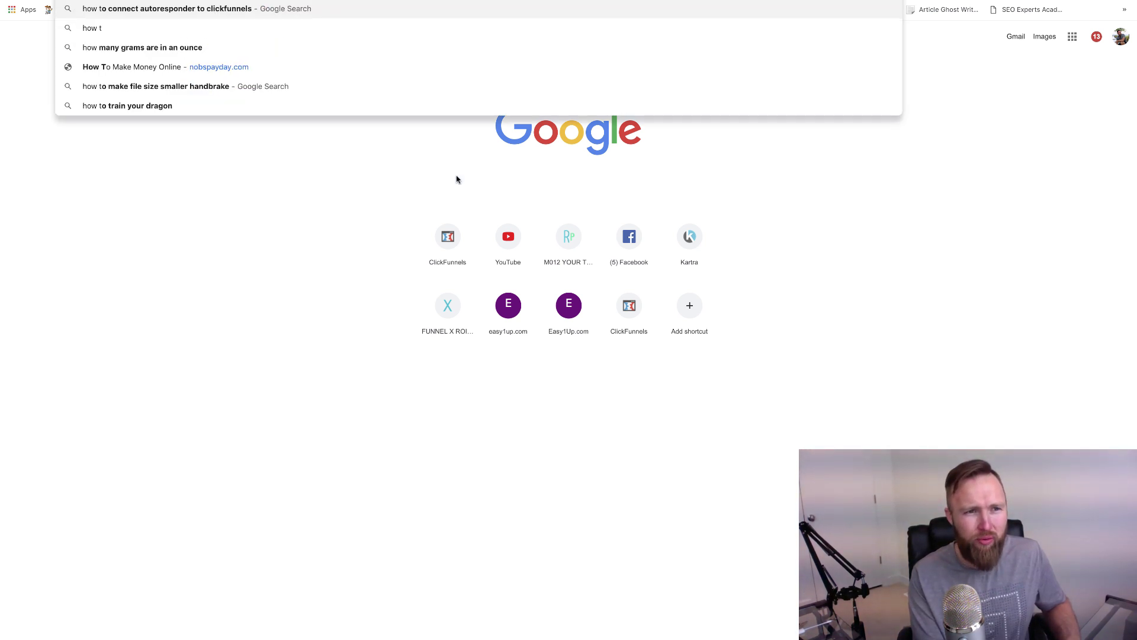
text(o create)
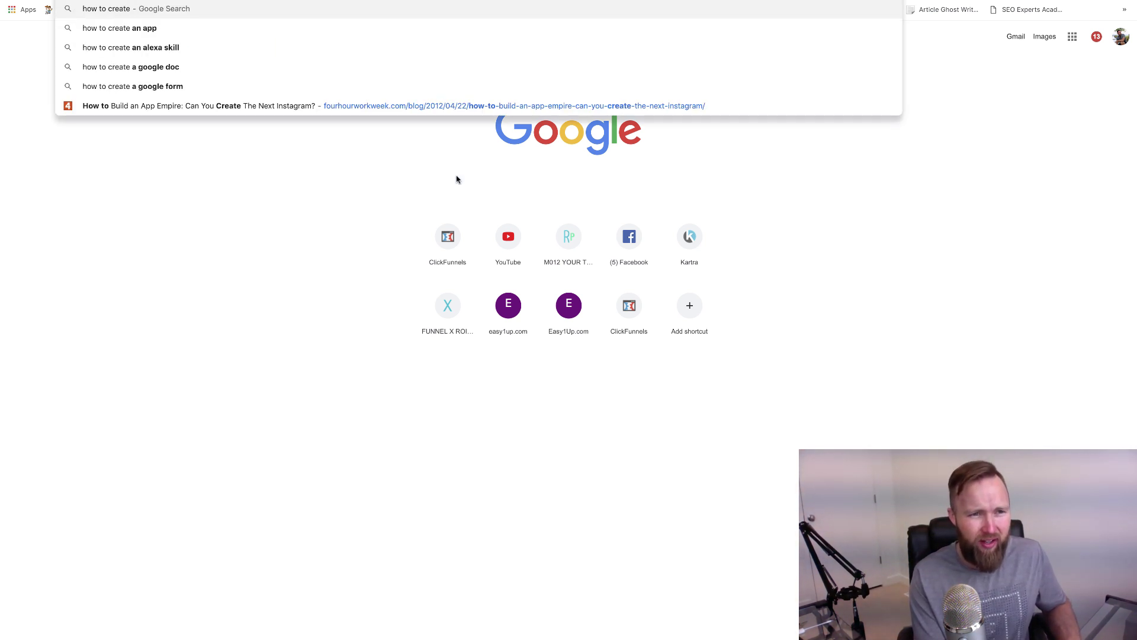
text( follow em)
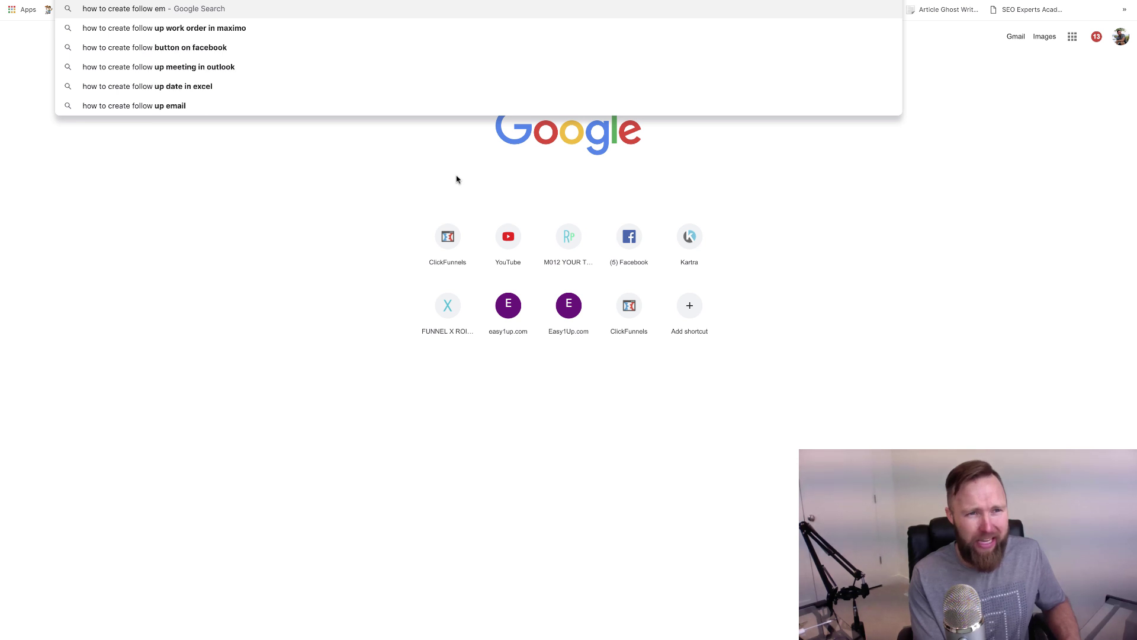
text(ail series in awe)
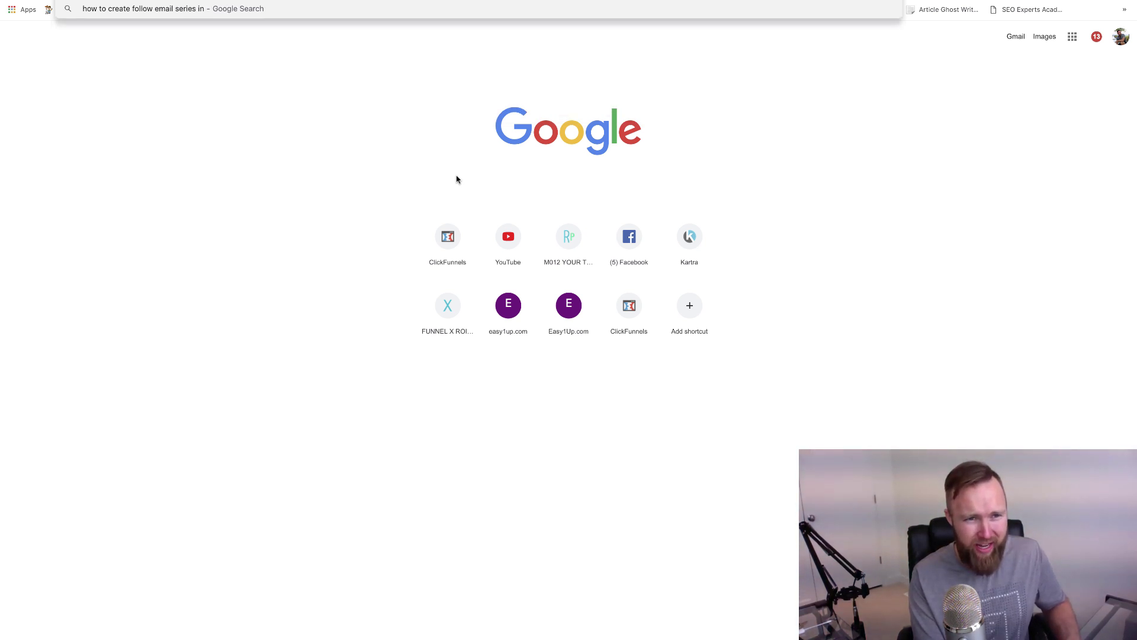
text(ber)
key(Return)
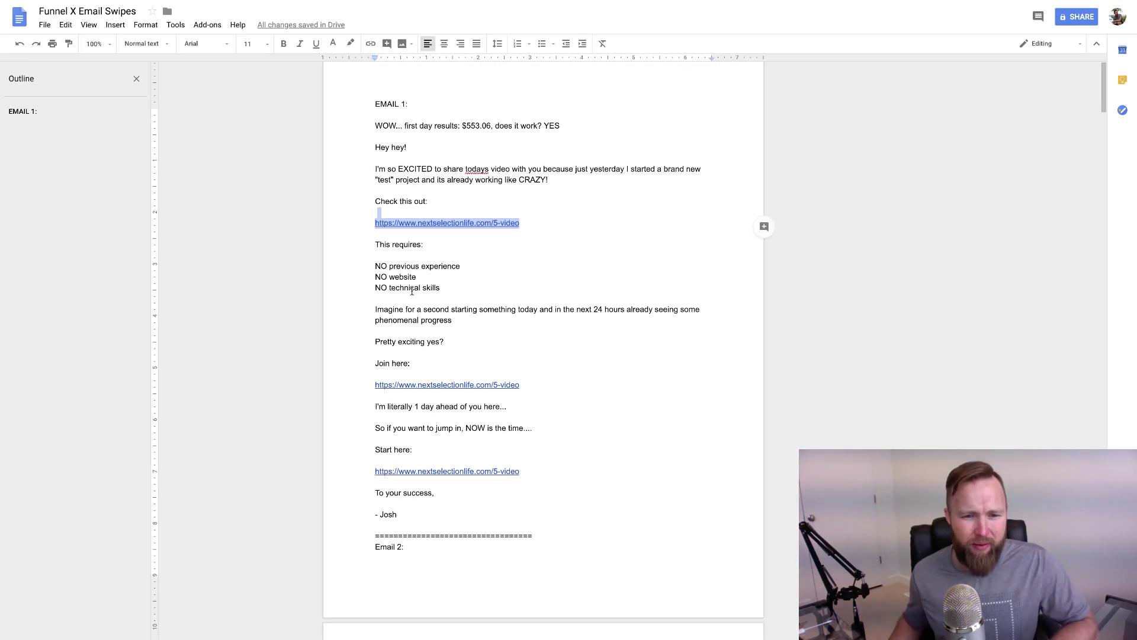
Scroll the Funnel X Email Swipes document down to Email 9 and back to the top
scroll(415, 200, down, 3)
scroll(409, 204, up, 3)
scroll(402, 210, down, 20)
scroll(411, 231, down, 10)
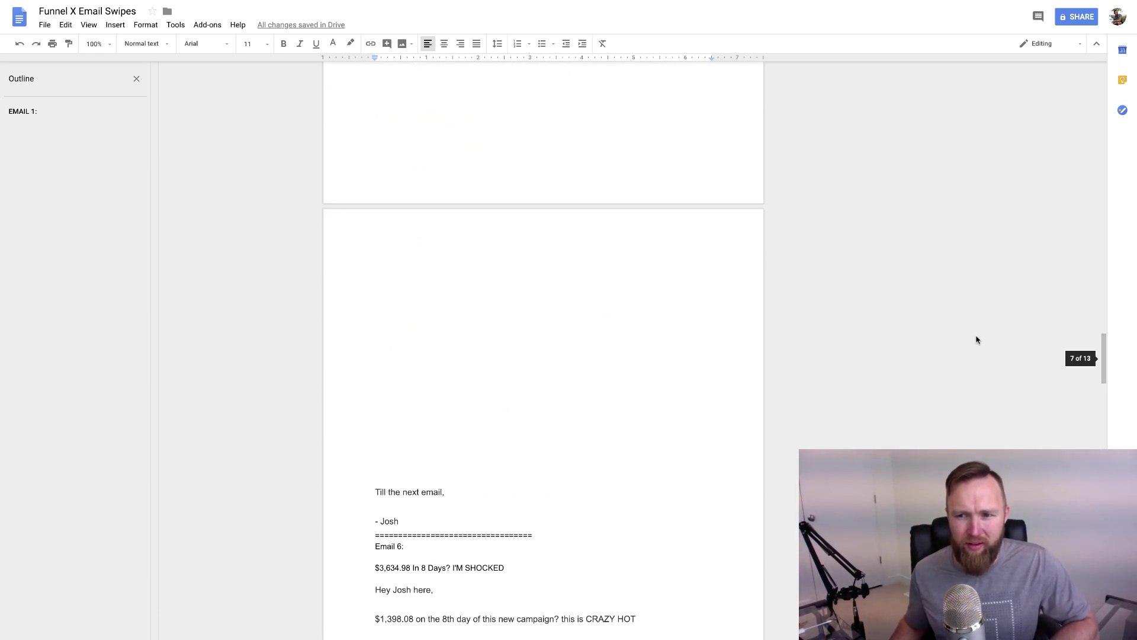
scroll(1098, 400, down, 2)
scroll(1099, 400, down, 15)
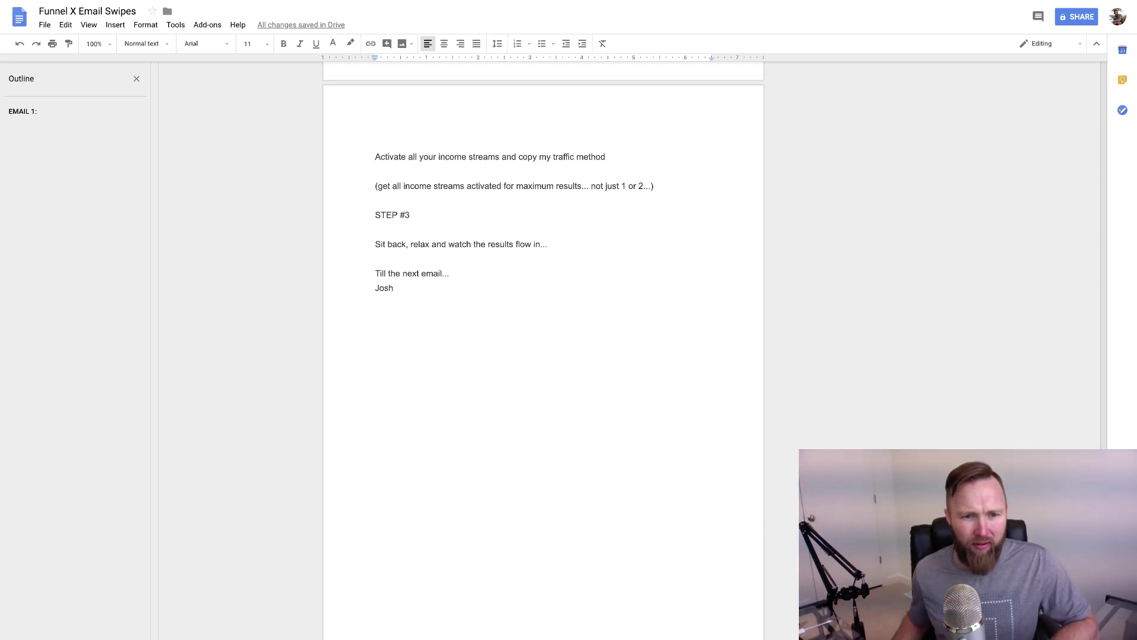
scroll(543, 350, up, 10)
scroll(543, 350, up, 1)
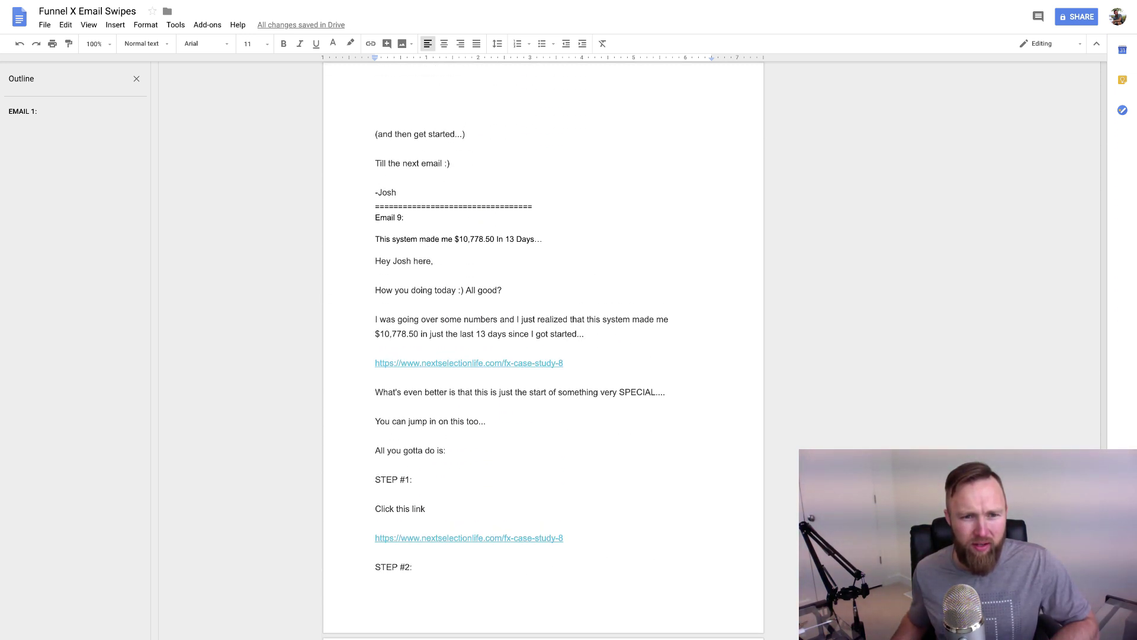
scroll(622, 538, up, 2)
scroll(622, 538, down, 5)
scroll(622, 538, down, 4)
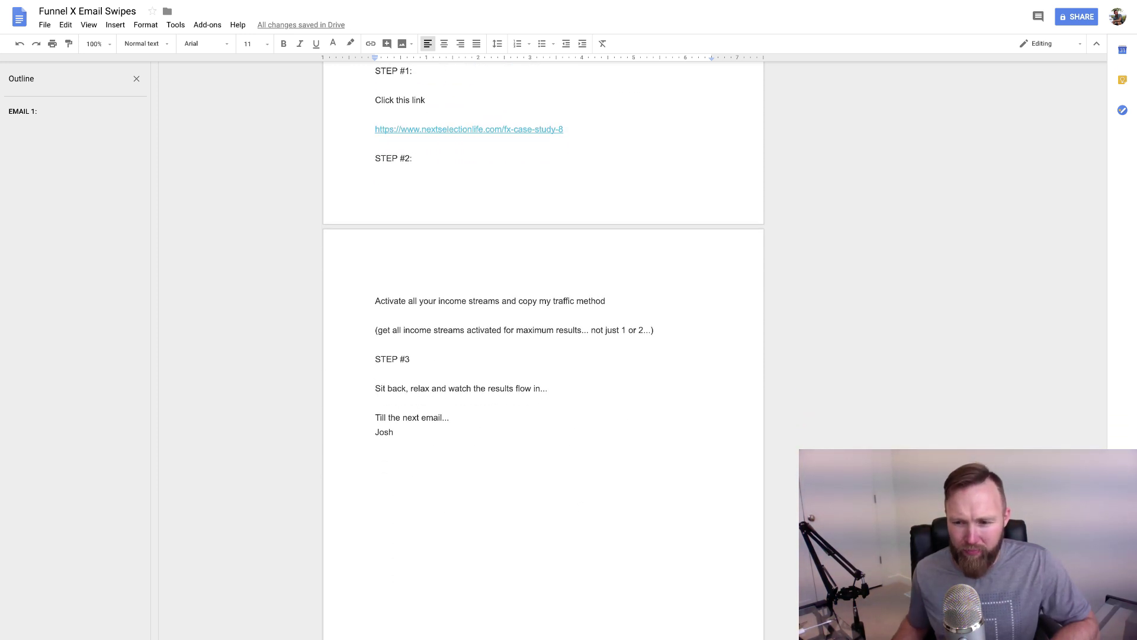
scroll(1084, 445, up, 15)
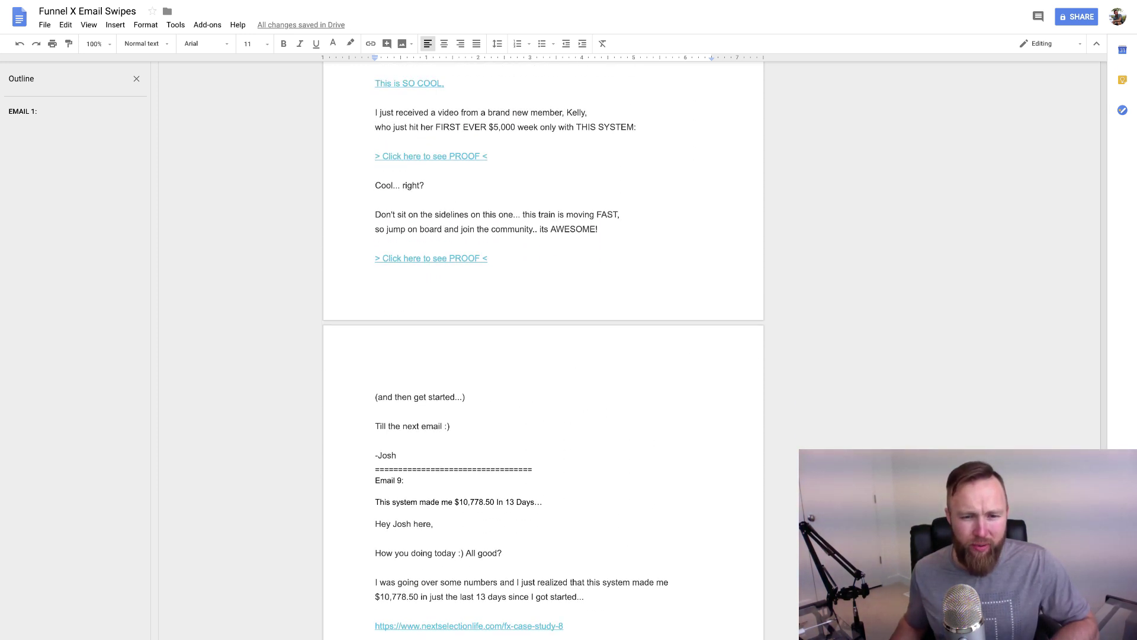
drag(1085, 445, 1071, 111)
scroll(1072, 110, up, 4)
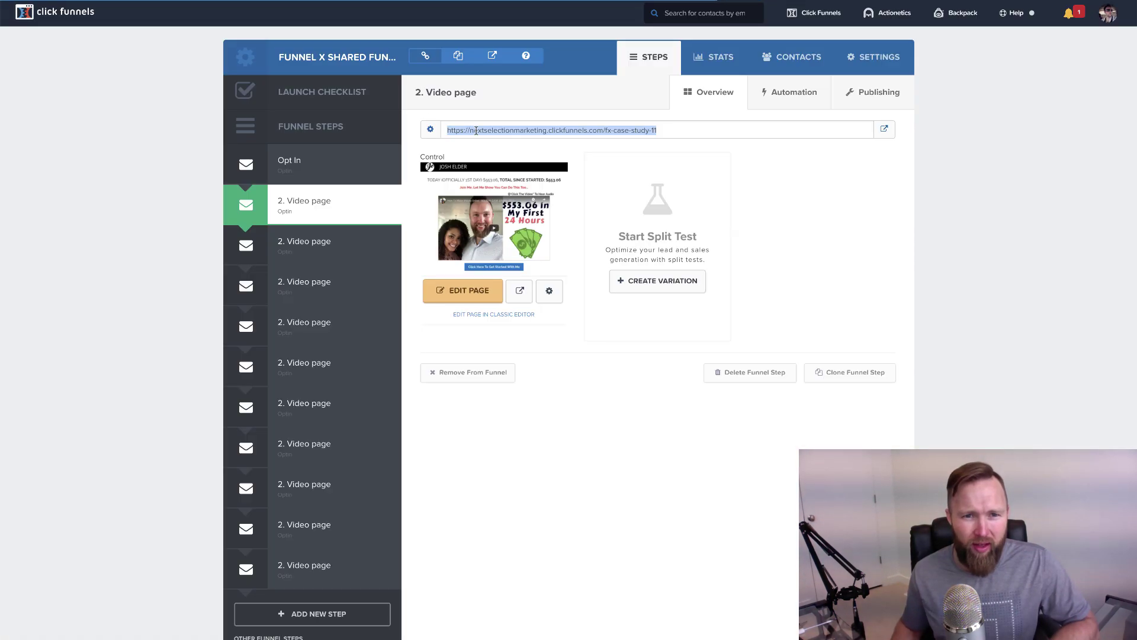
Browse the remaining 2. Video page steps and preview the last one's live page
click(320, 246)
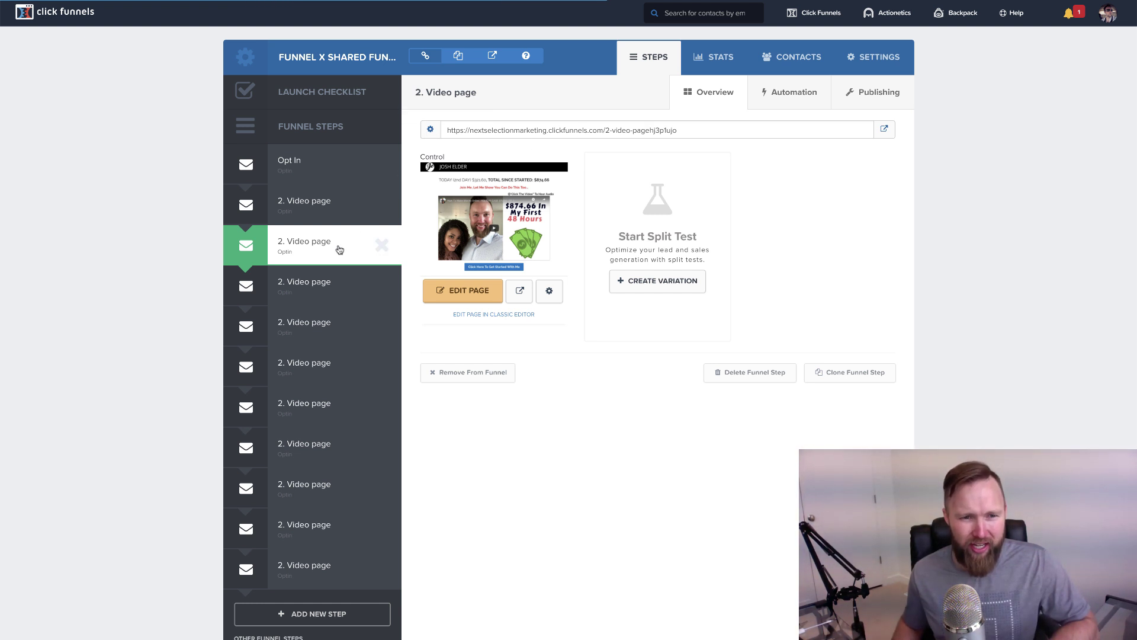
click(310, 286)
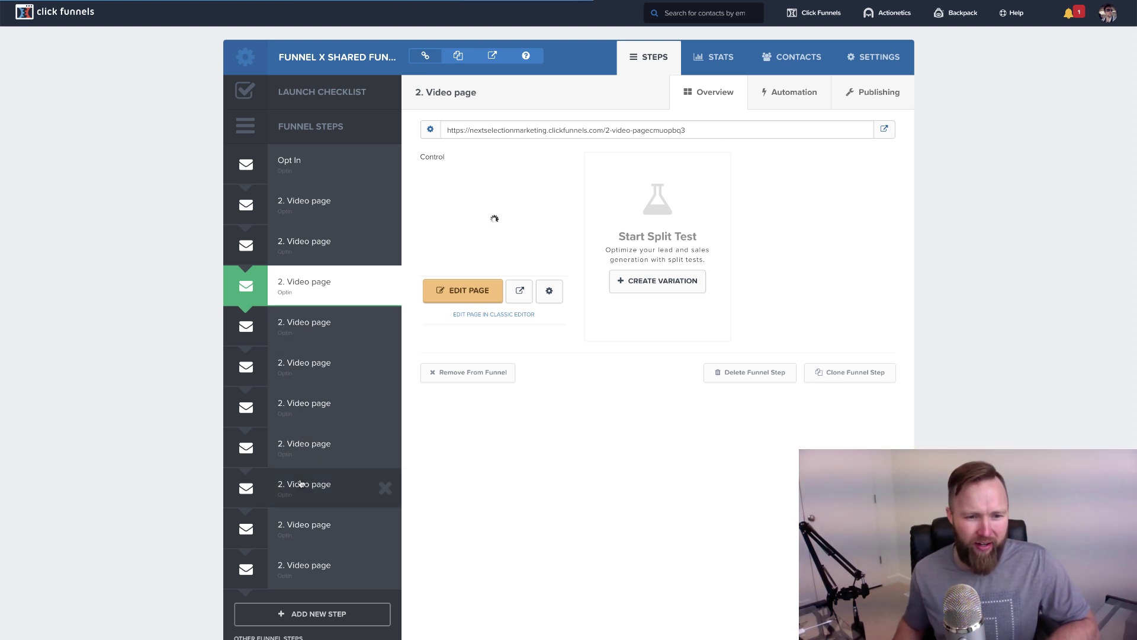
click(312, 566)
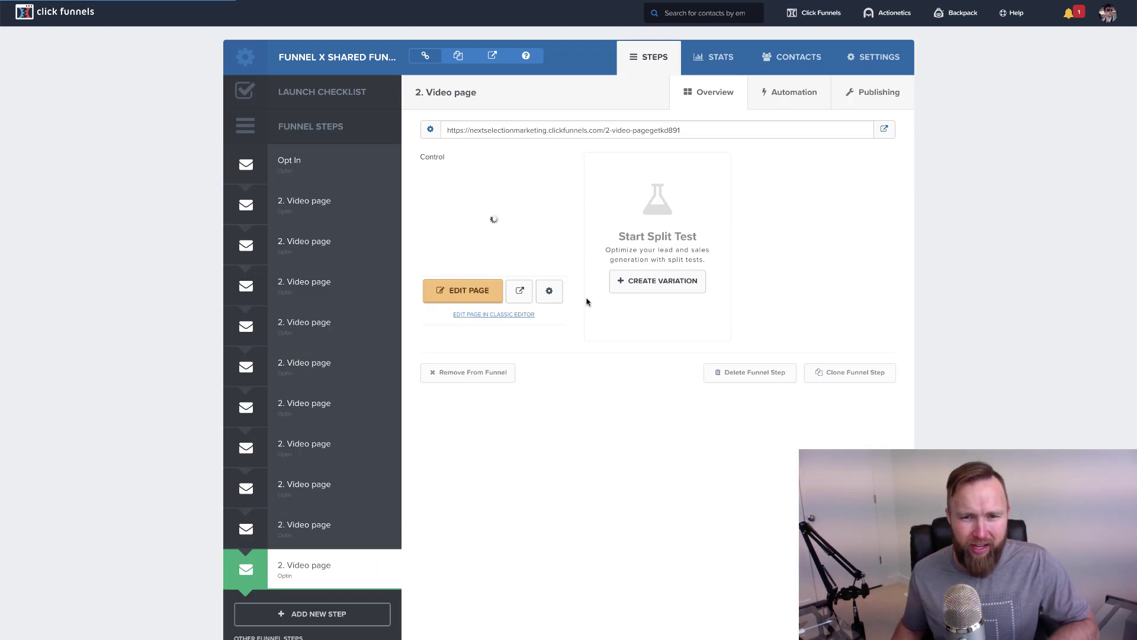
click(520, 293)
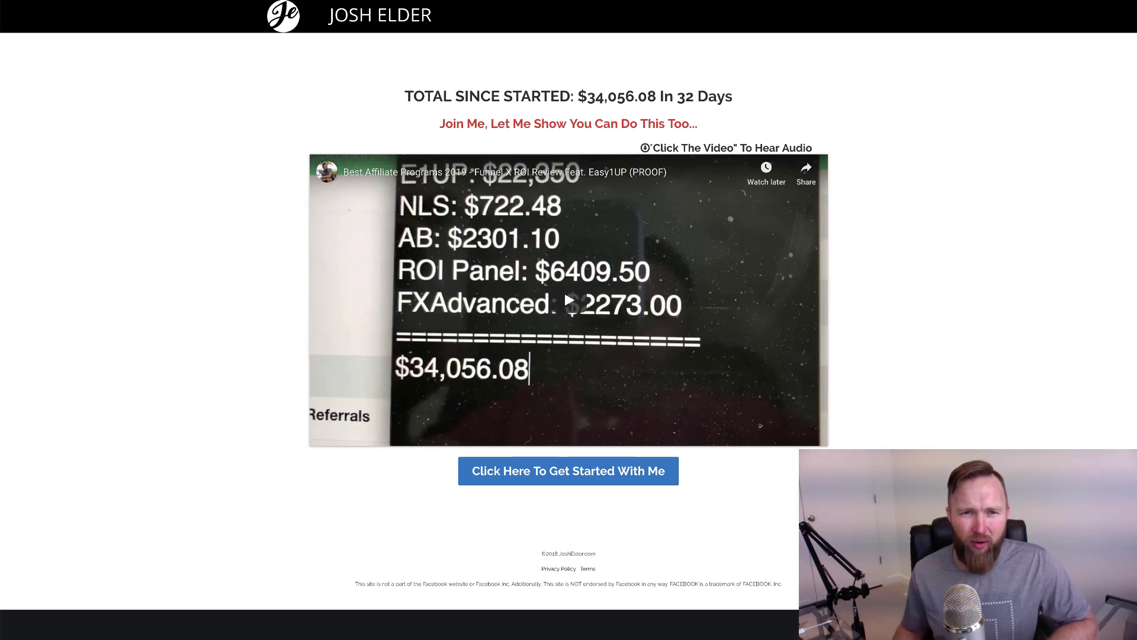
key(ctrl+w)
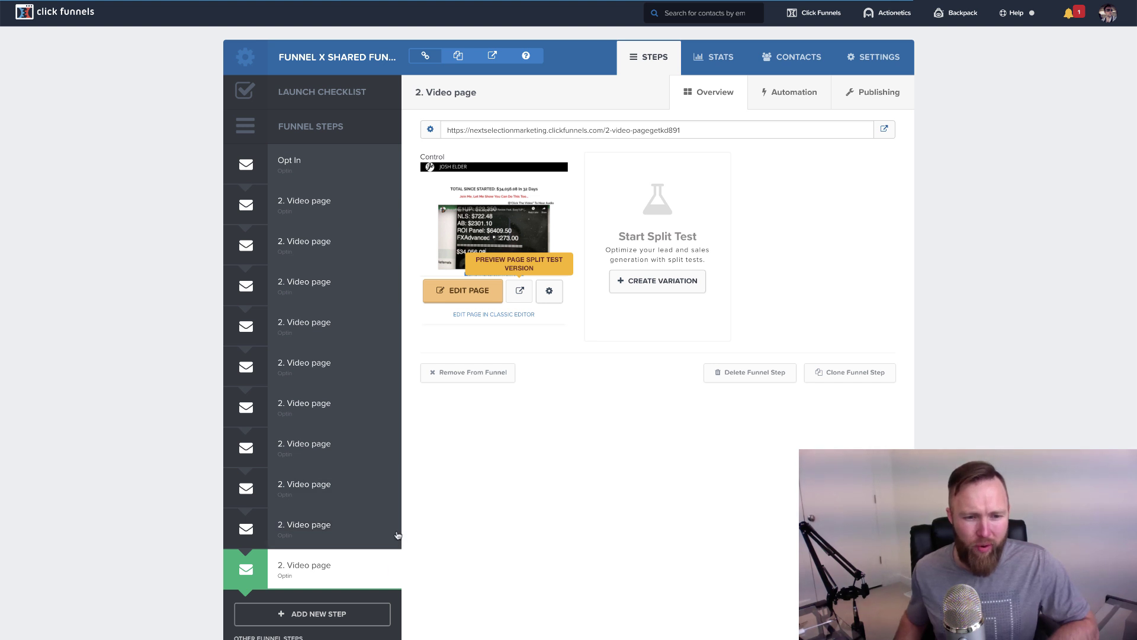
click(324, 533)
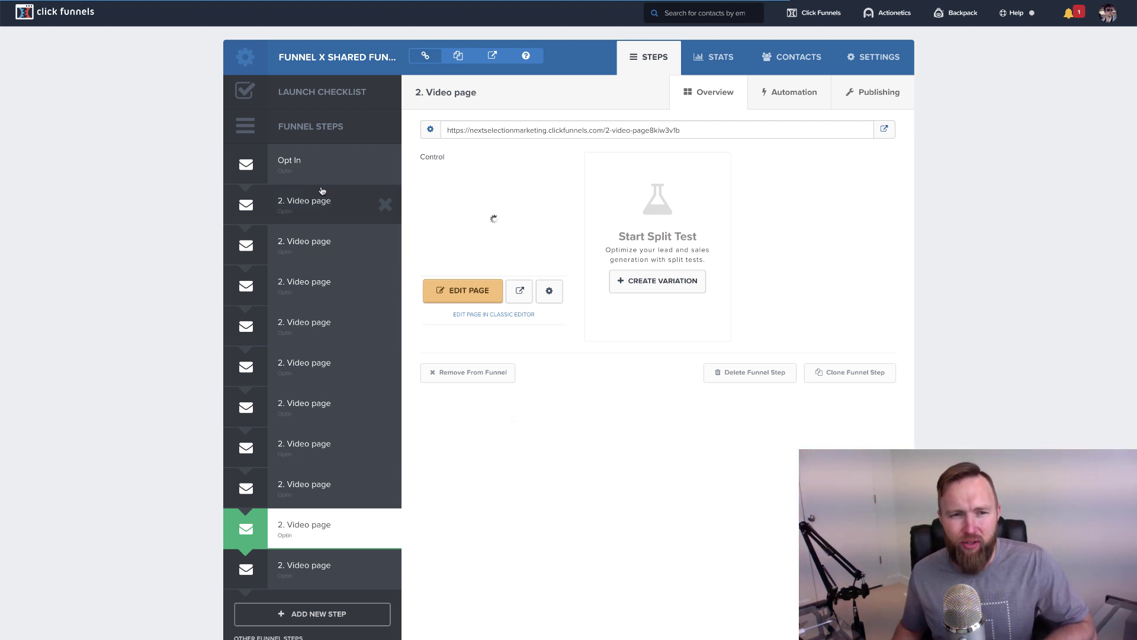
Open the Opt In step's page in the editor and show its Settings options
click(319, 163)
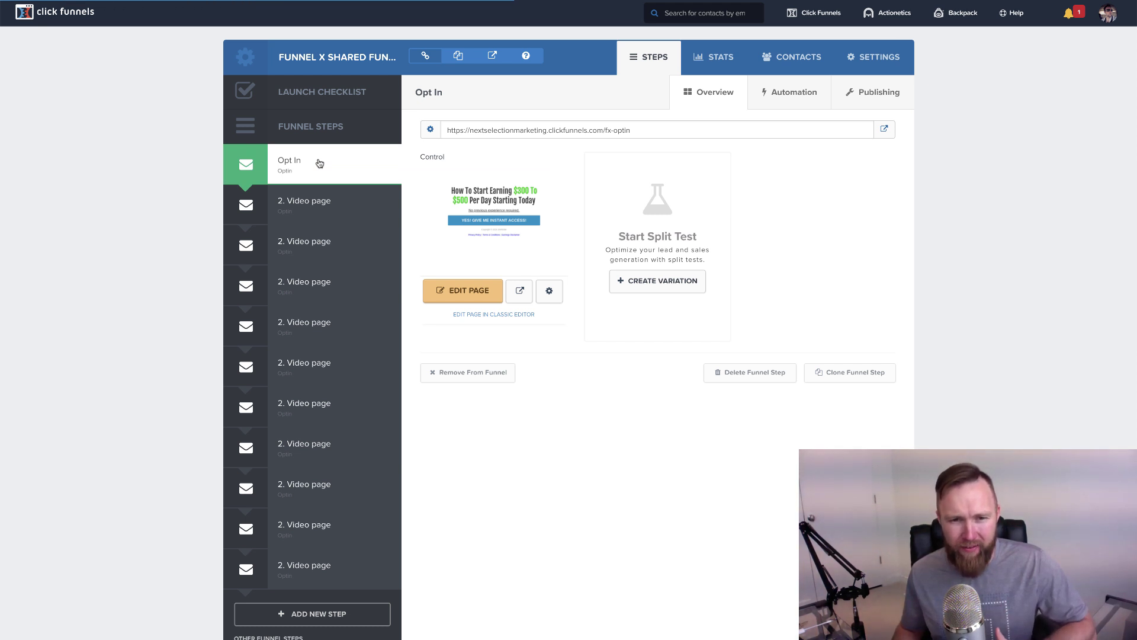
click(465, 297)
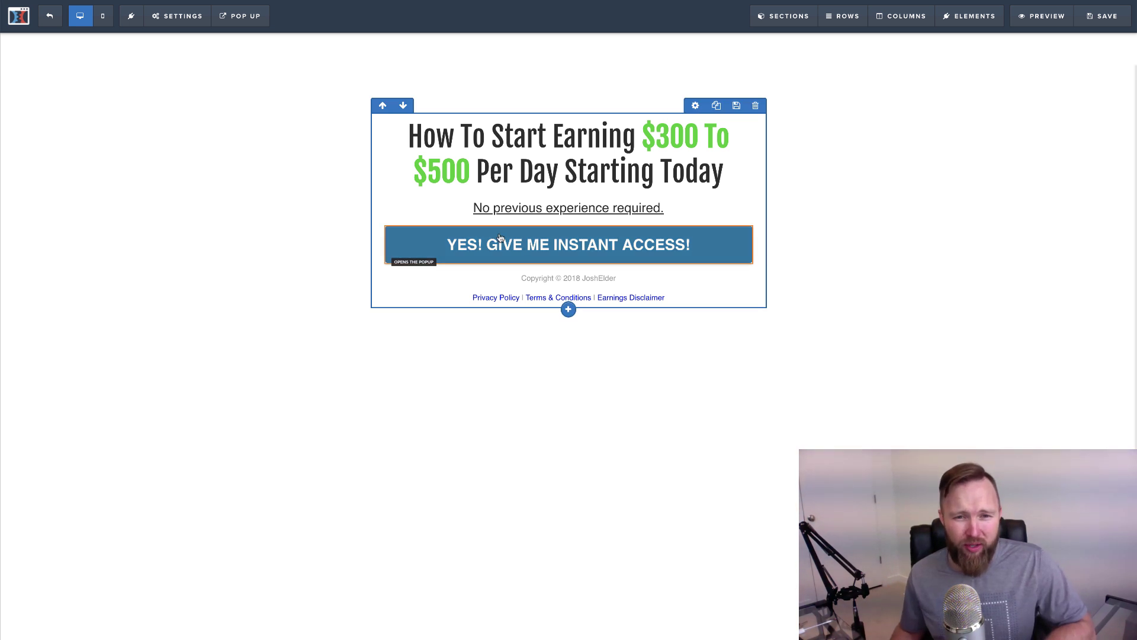
click(187, 24)
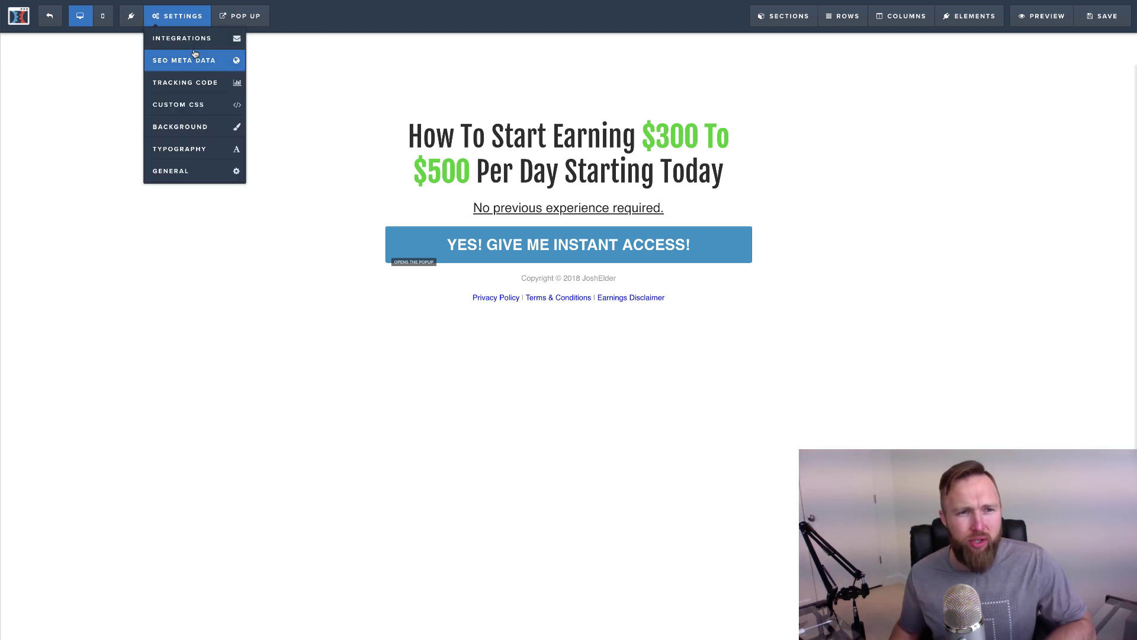
Set the opt-in page's email integration to Get Response with action Add To Campaign, leaving List to Add empty
click(188, 38)
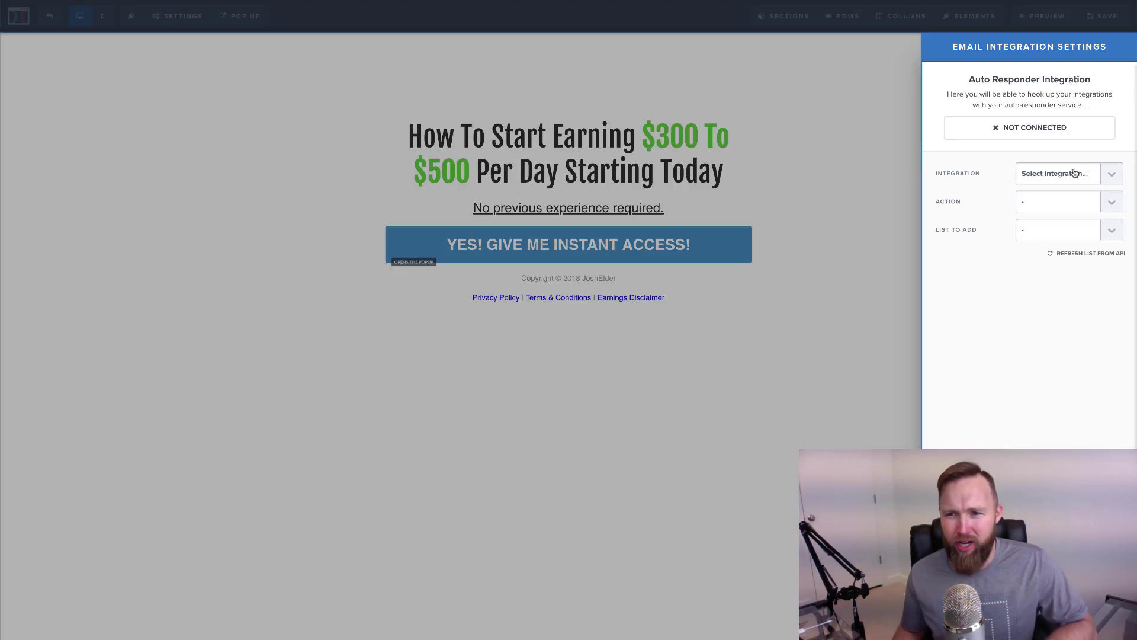
click(1075, 173)
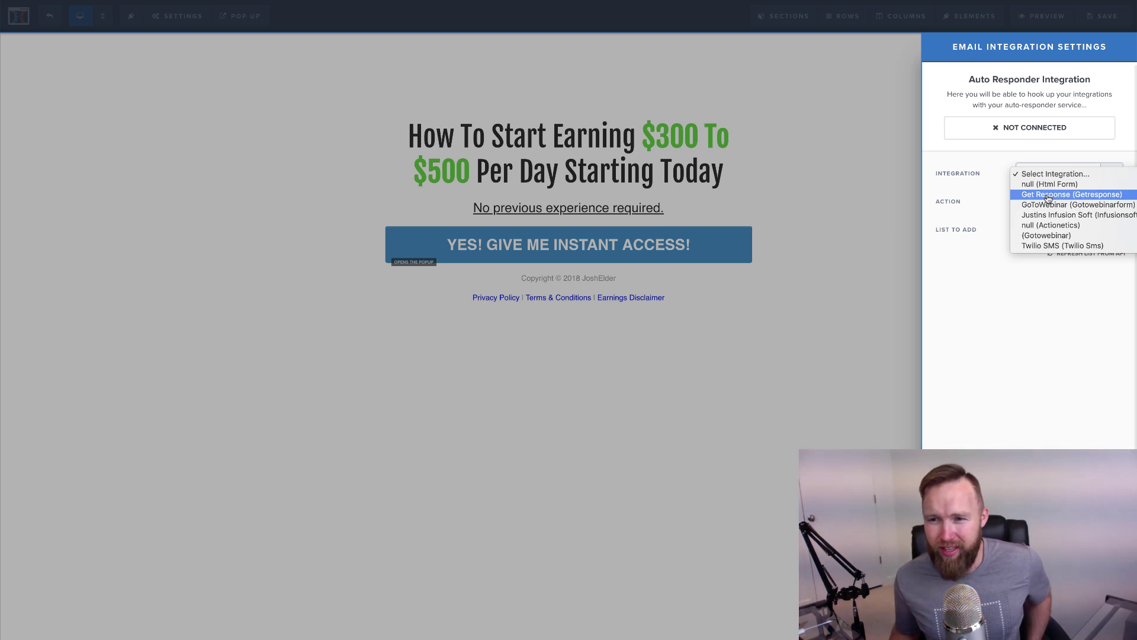
click(1047, 198)
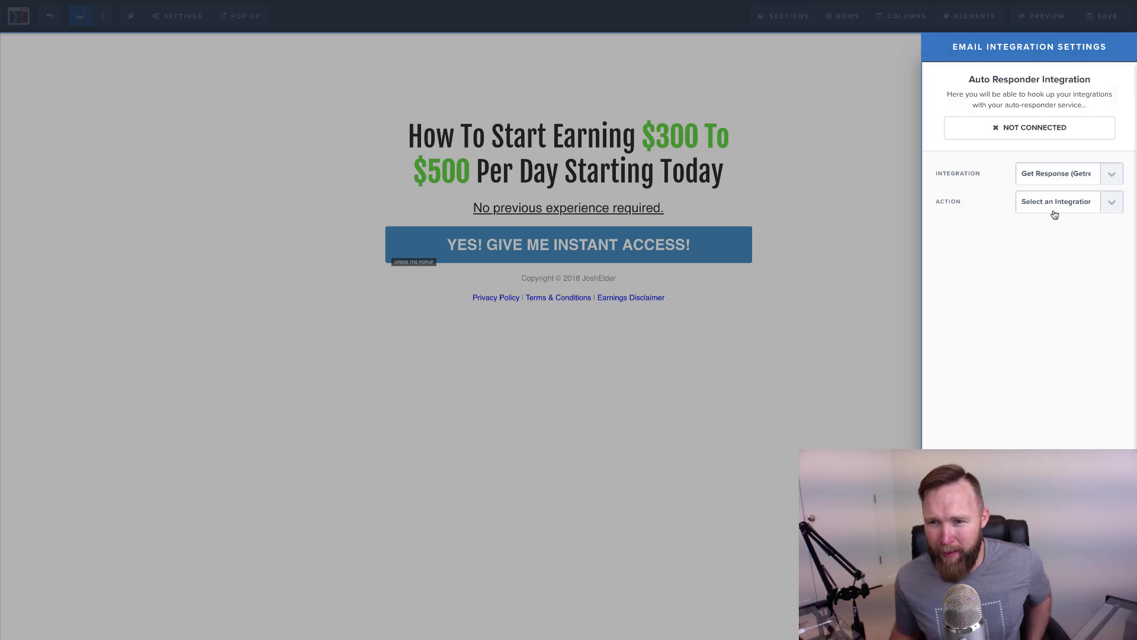
click(1051, 203)
click(1045, 213)
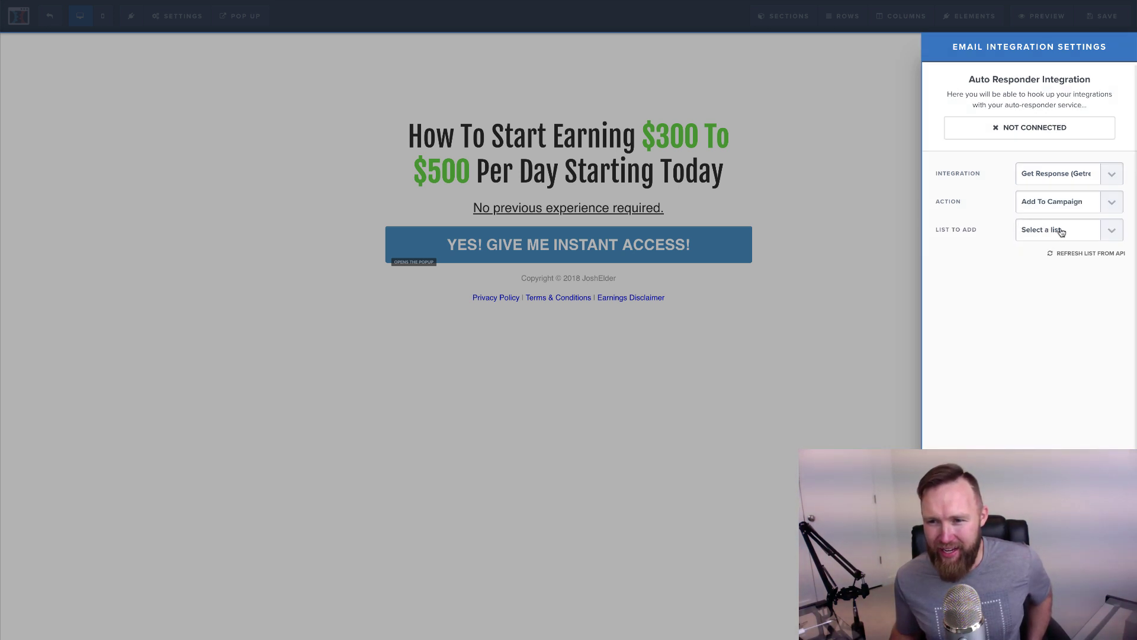
click(1061, 231)
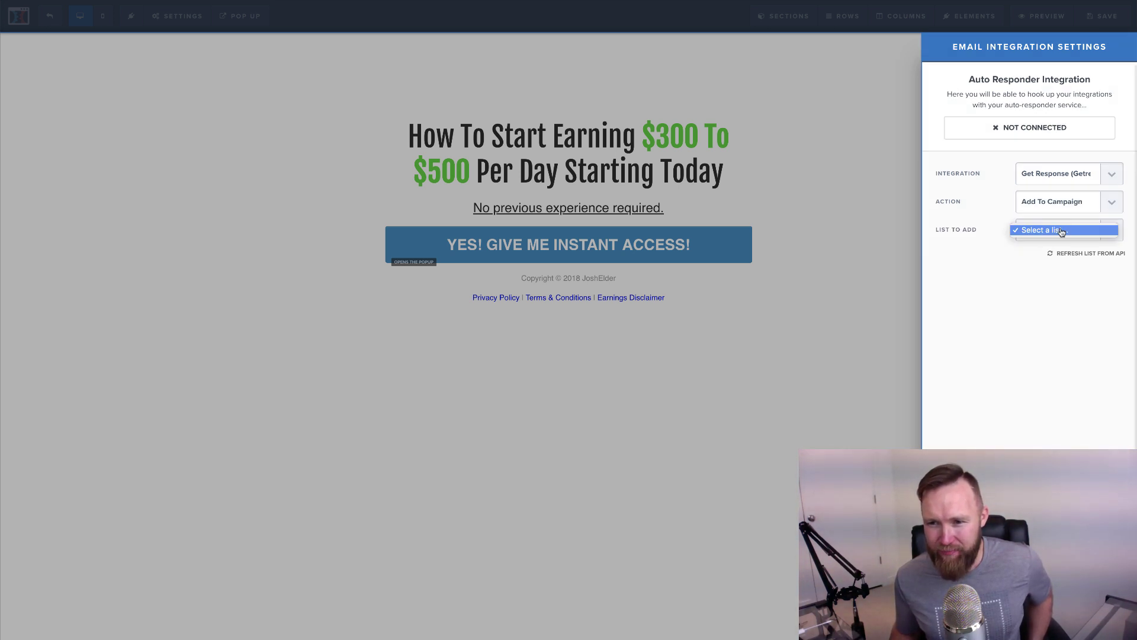
click(1012, 246)
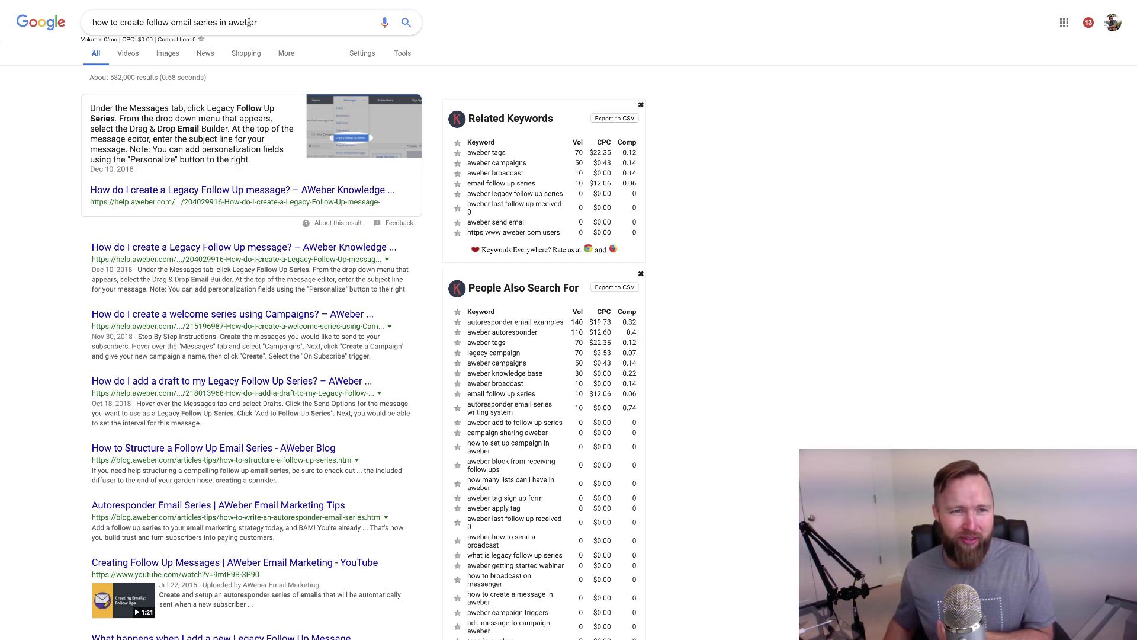
drag(271, 22, 82, 18)
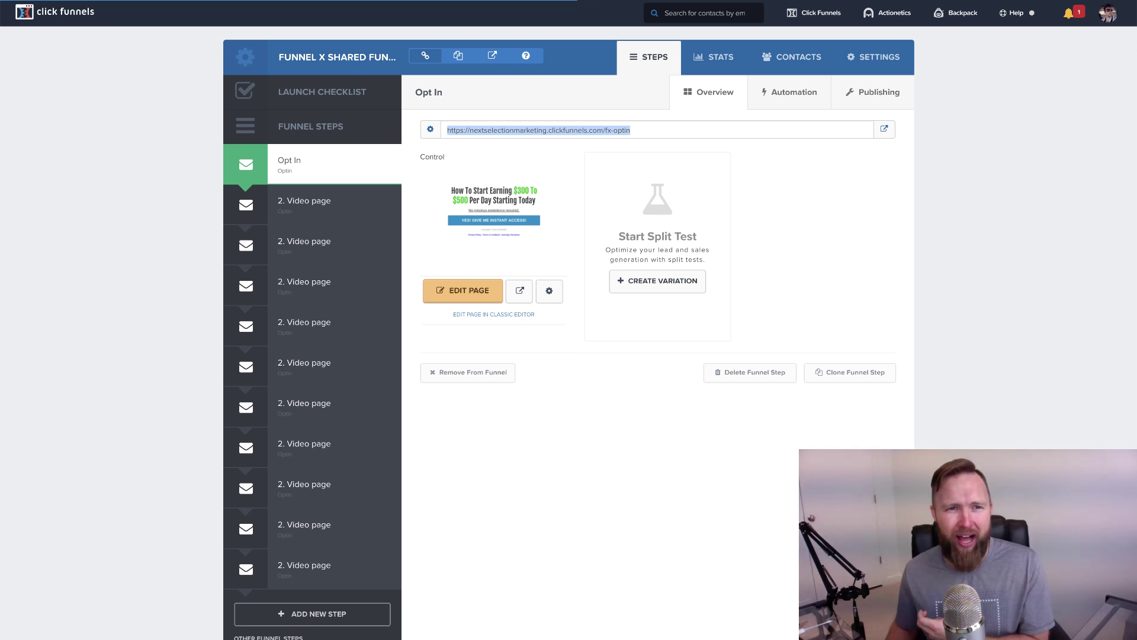
click(308, 204)
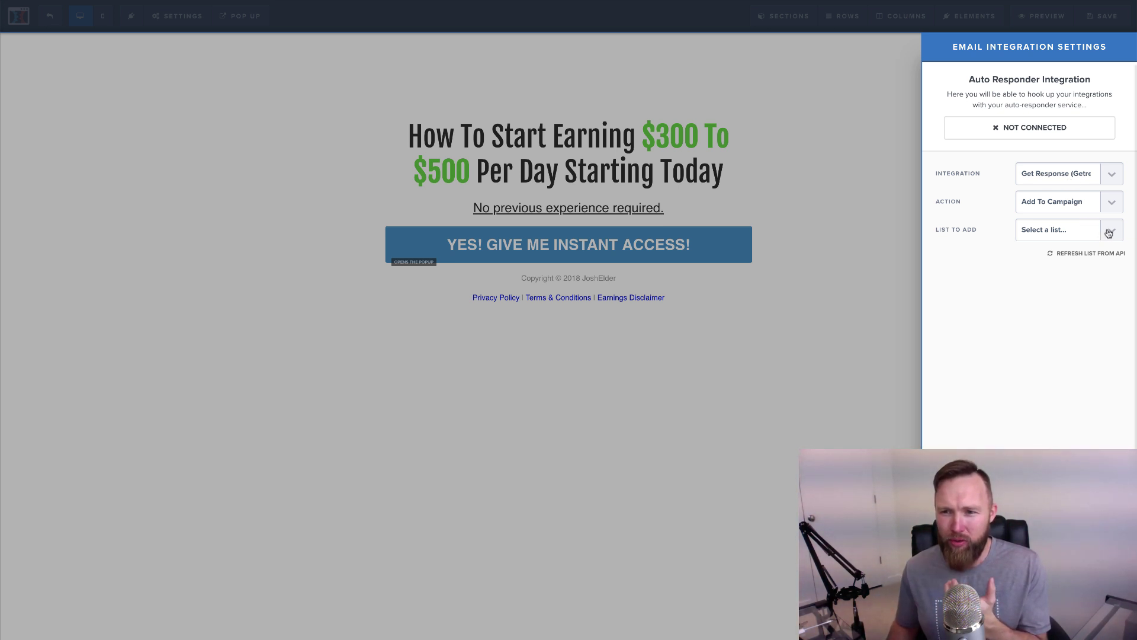
Recheck the empty List to Add options and keep Get Response as the integration
click(1105, 234)
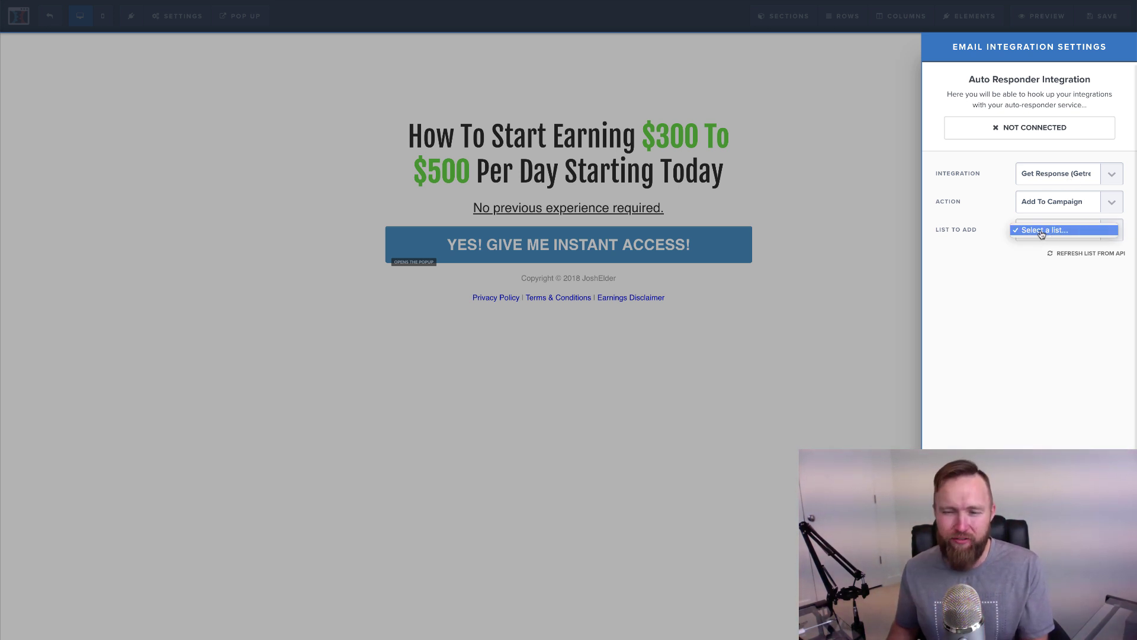
click(1000, 233)
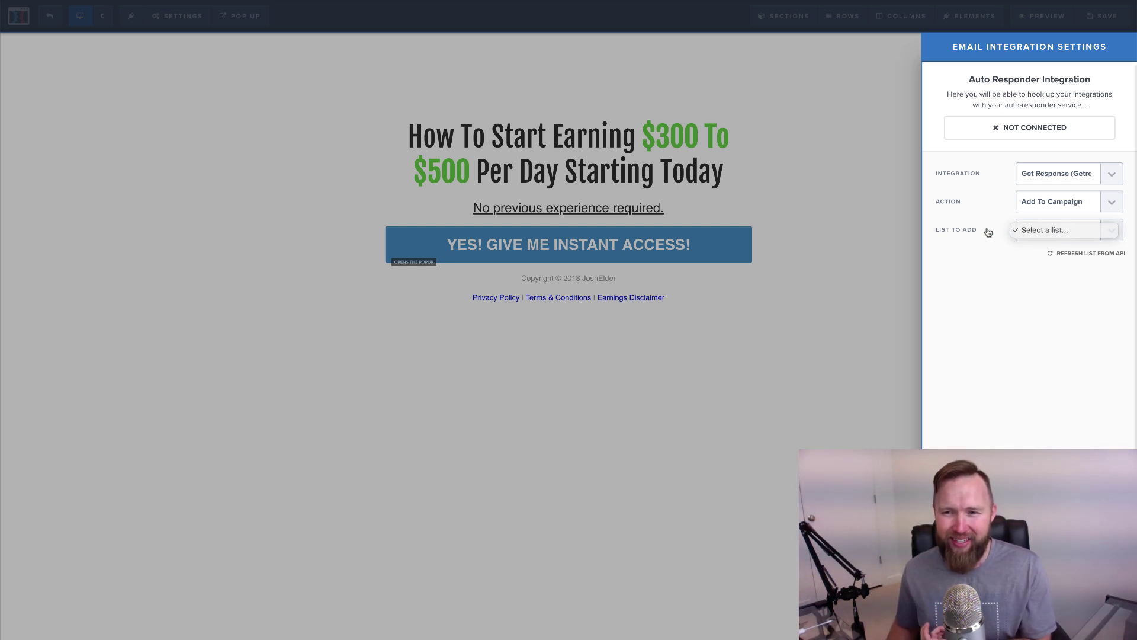
click(1046, 231)
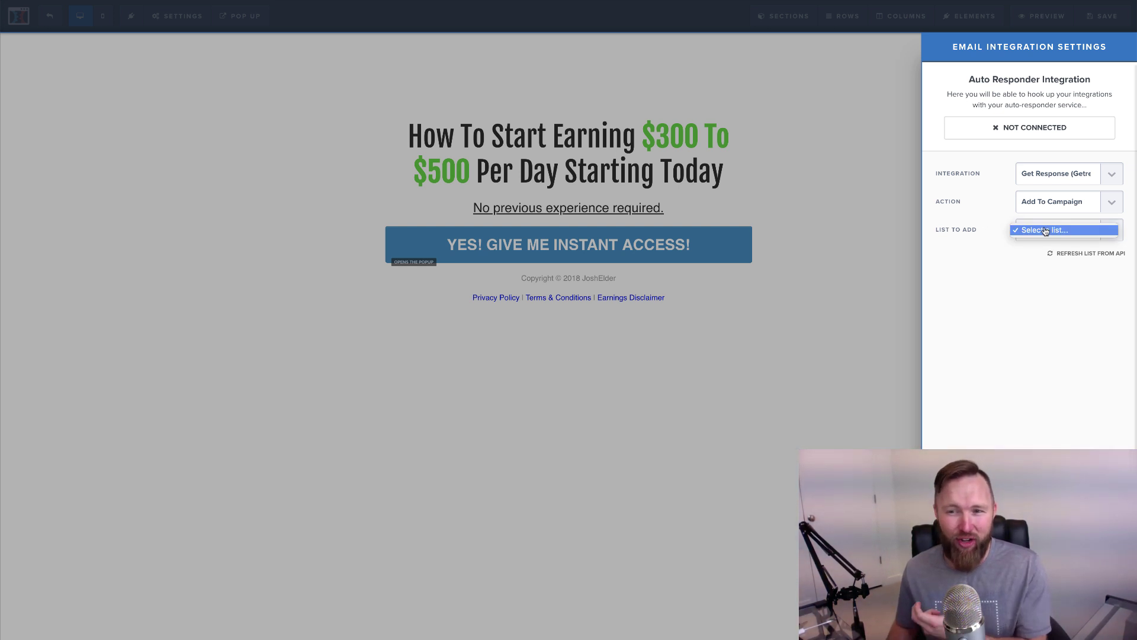
click(1052, 176)
click(1052, 176)
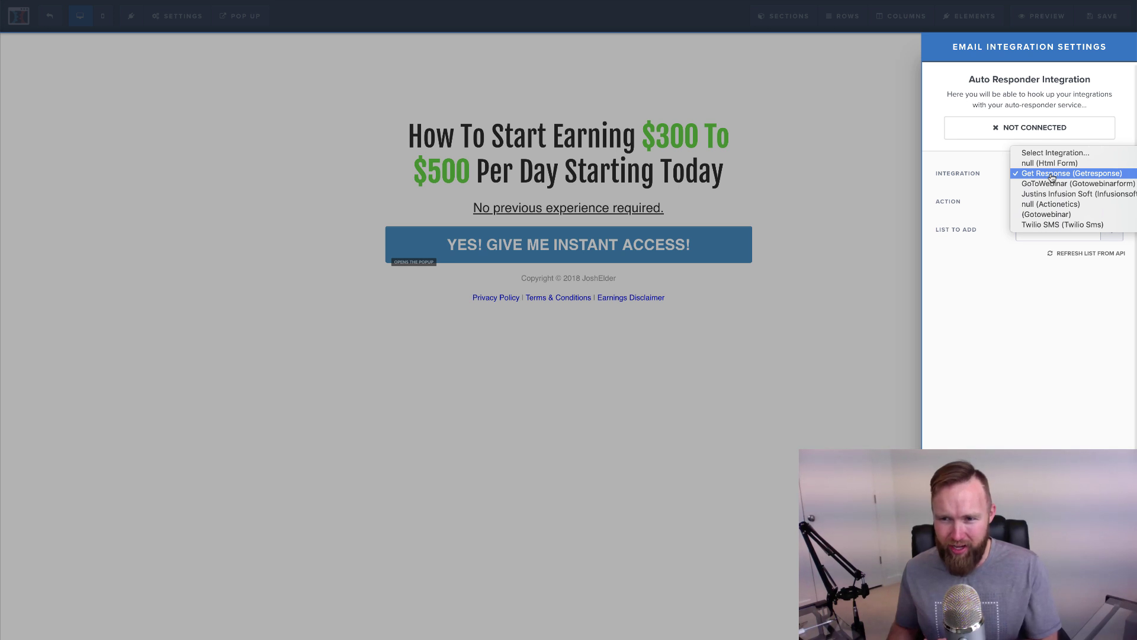
click(1052, 175)
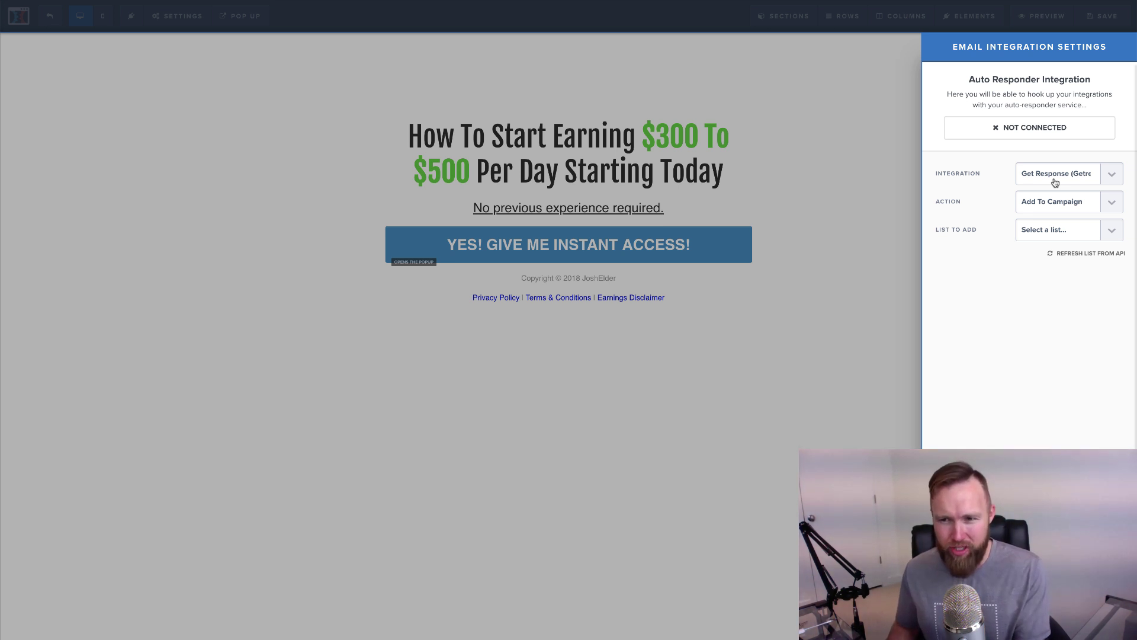
Refresh the campaign lists from the API, confirm none appear, and save the page
click(1076, 254)
click(1074, 232)
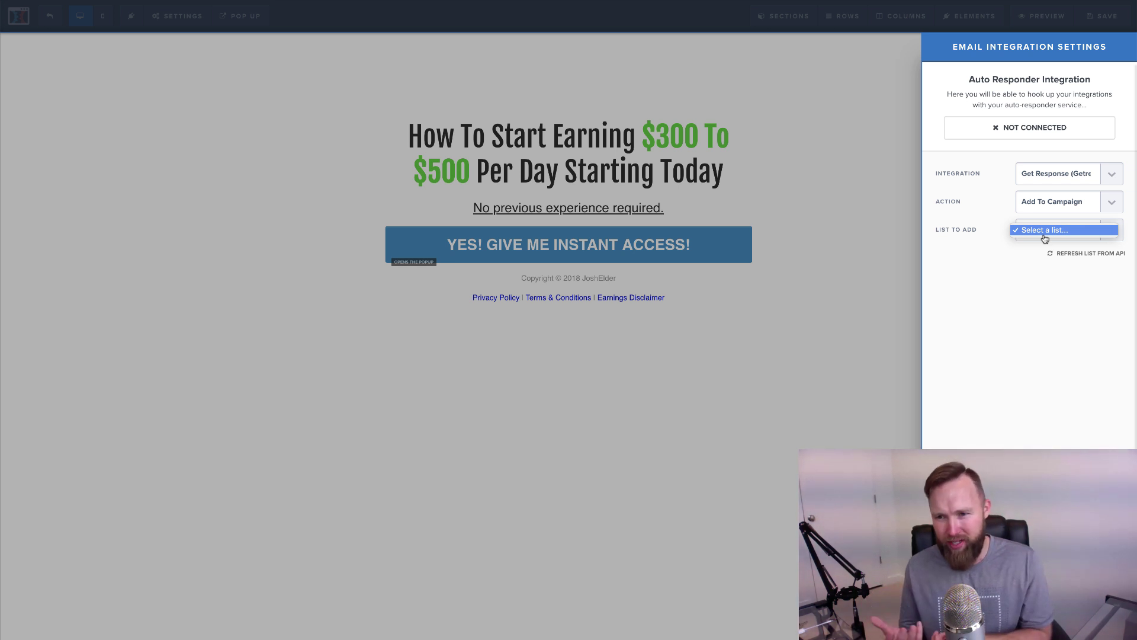
click(1044, 230)
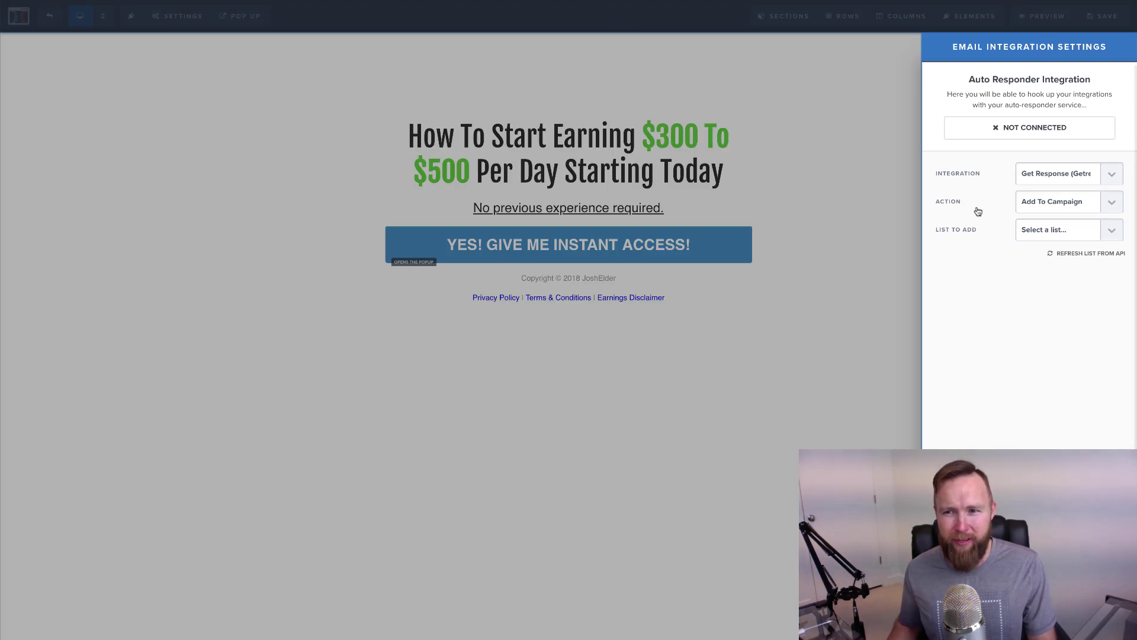
click(1105, 237)
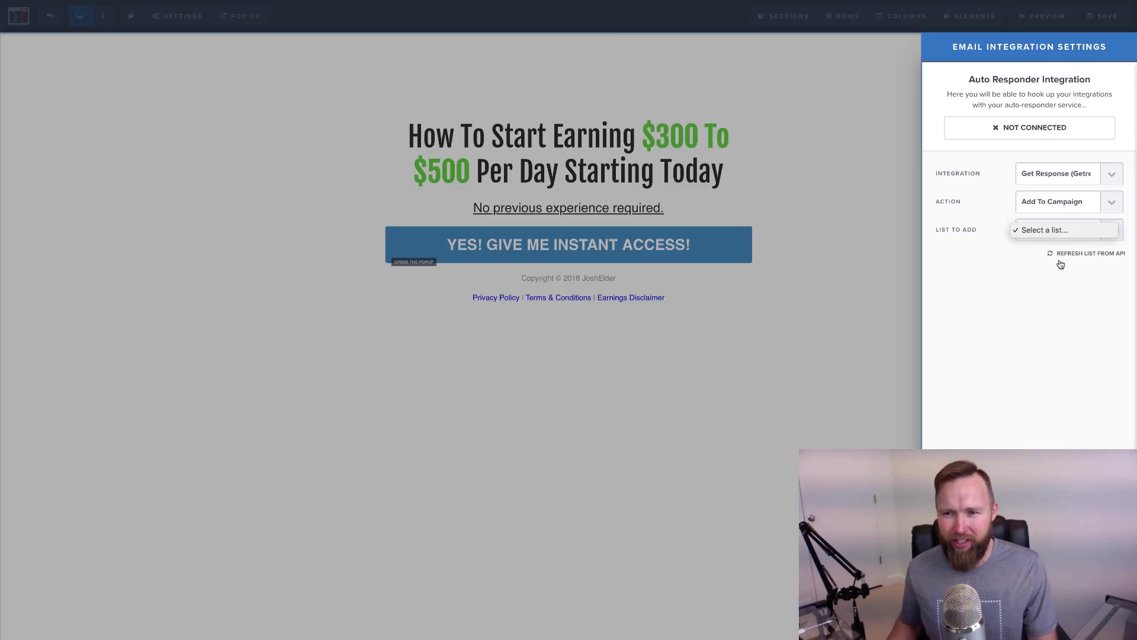
click(826, 288)
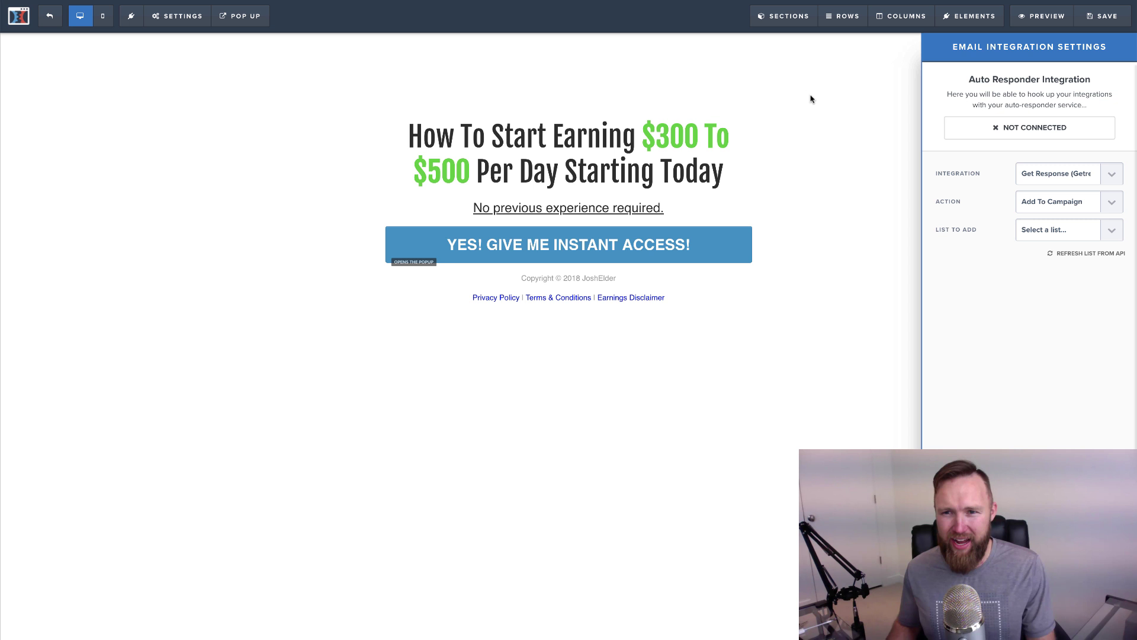
click(1101, 16)
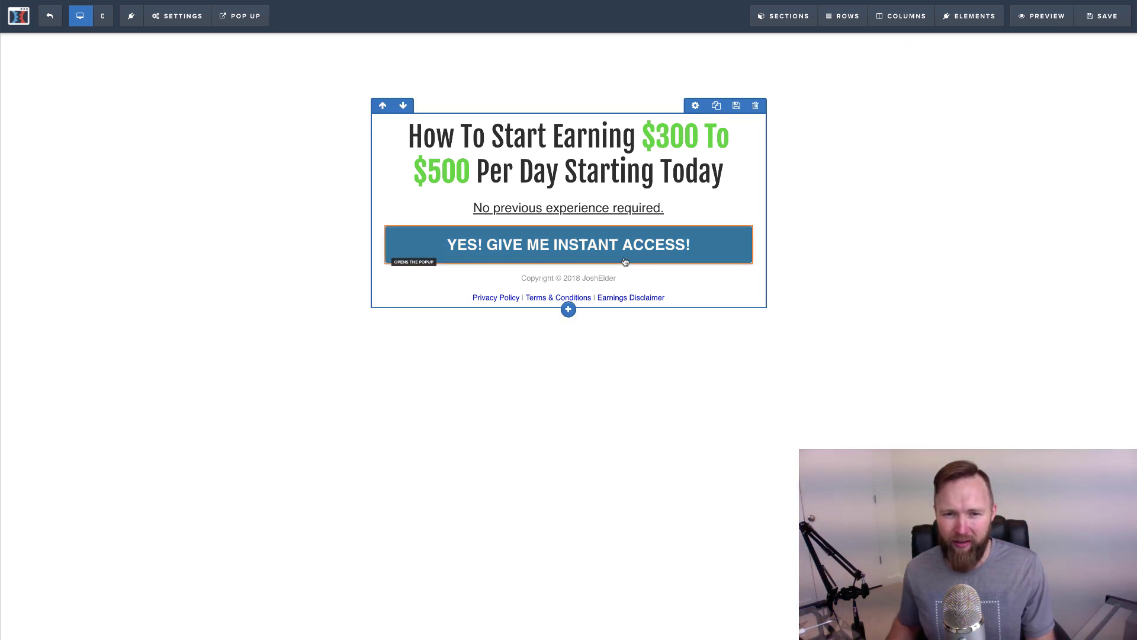
Delete the author's name from the footer so it reads 'Copyright © 2018'
click(622, 278)
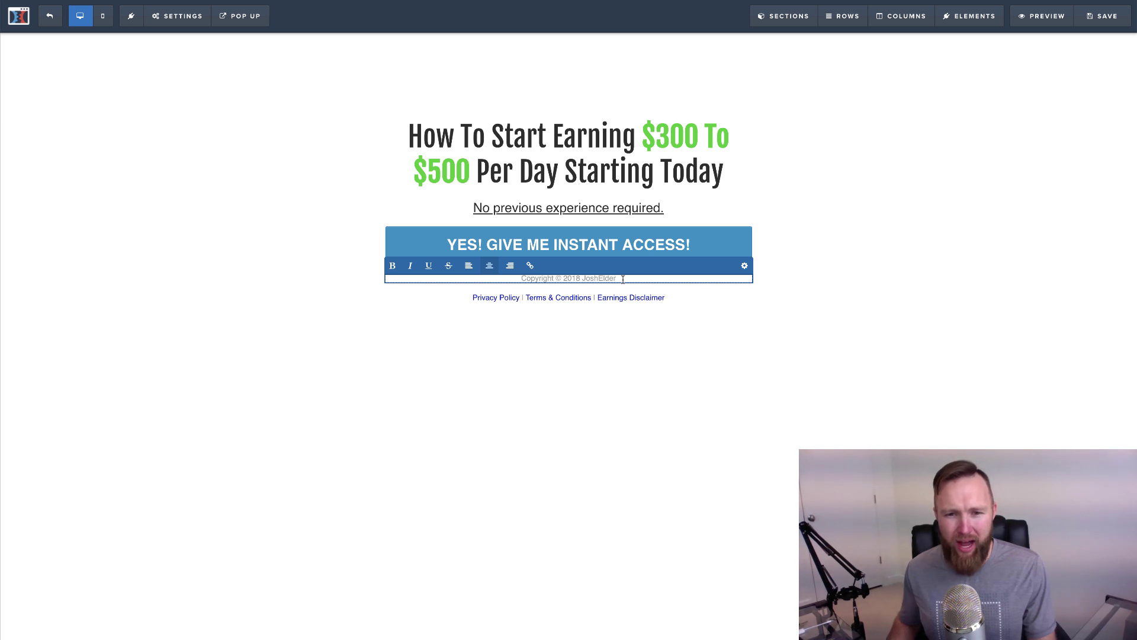
drag(615, 279, 582, 279)
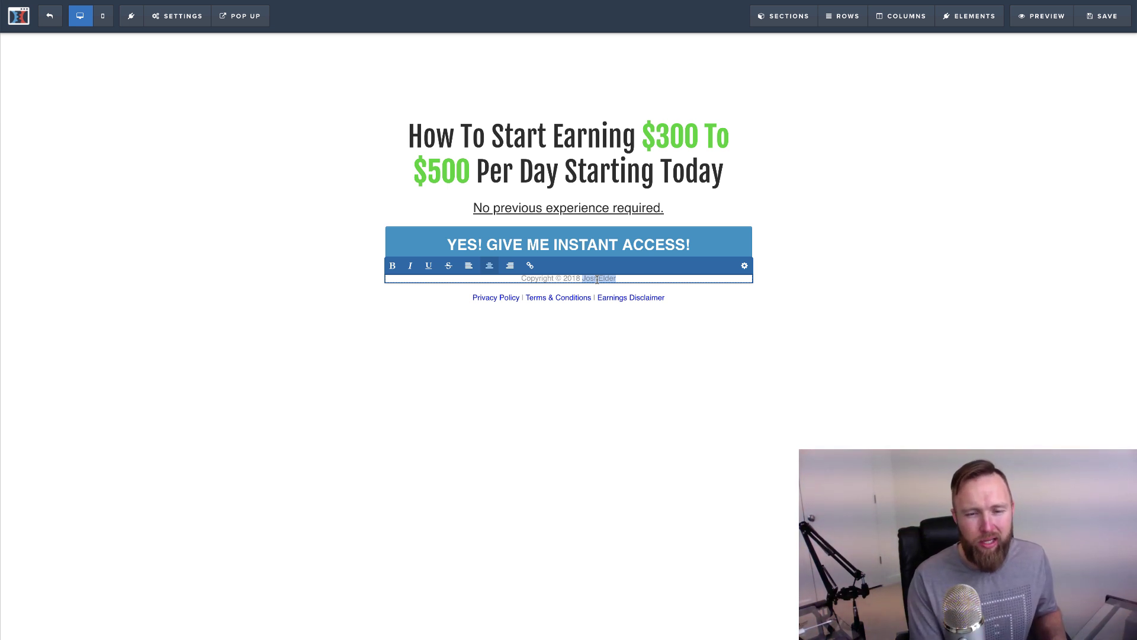
key(BackSpace)
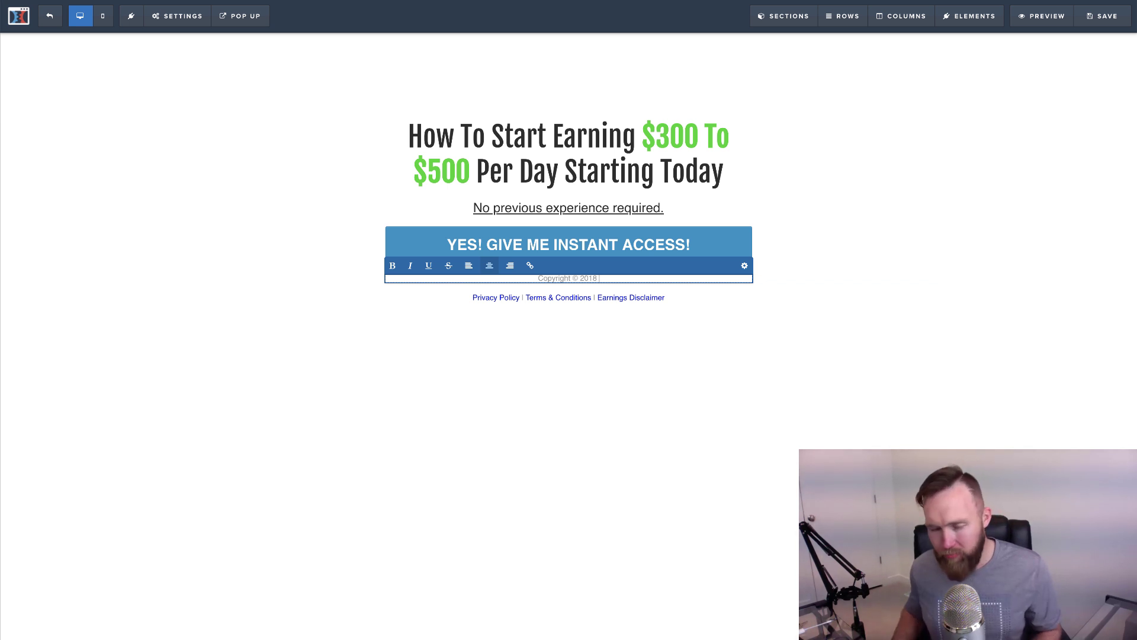
click(497, 303)
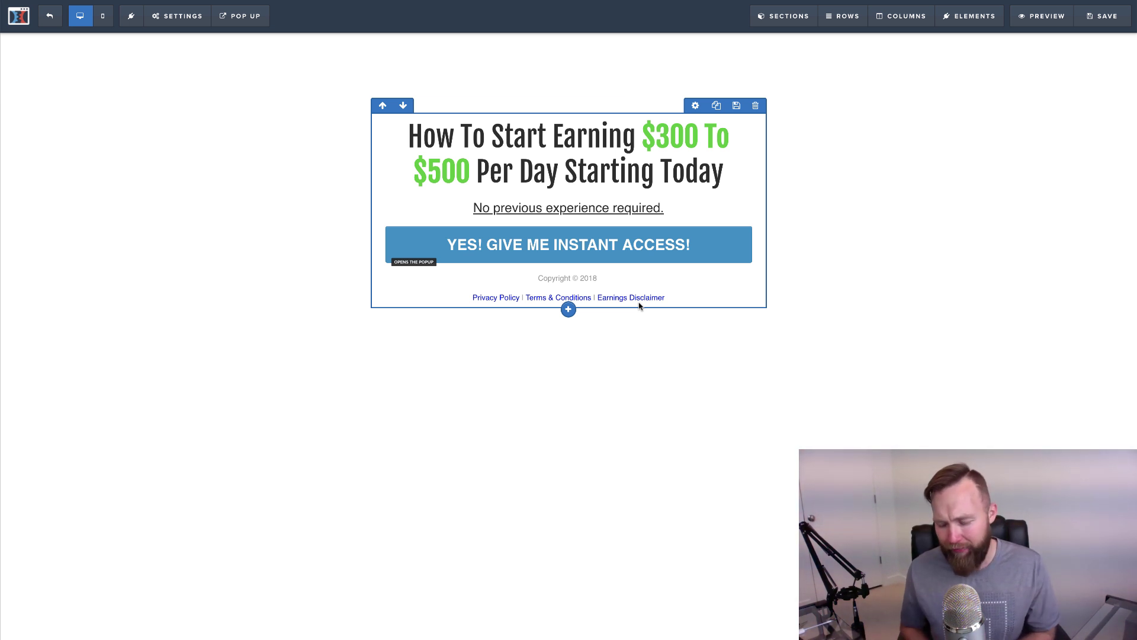
Exit the page editor, confirming Leave despite unsaved changes
click(51, 20)
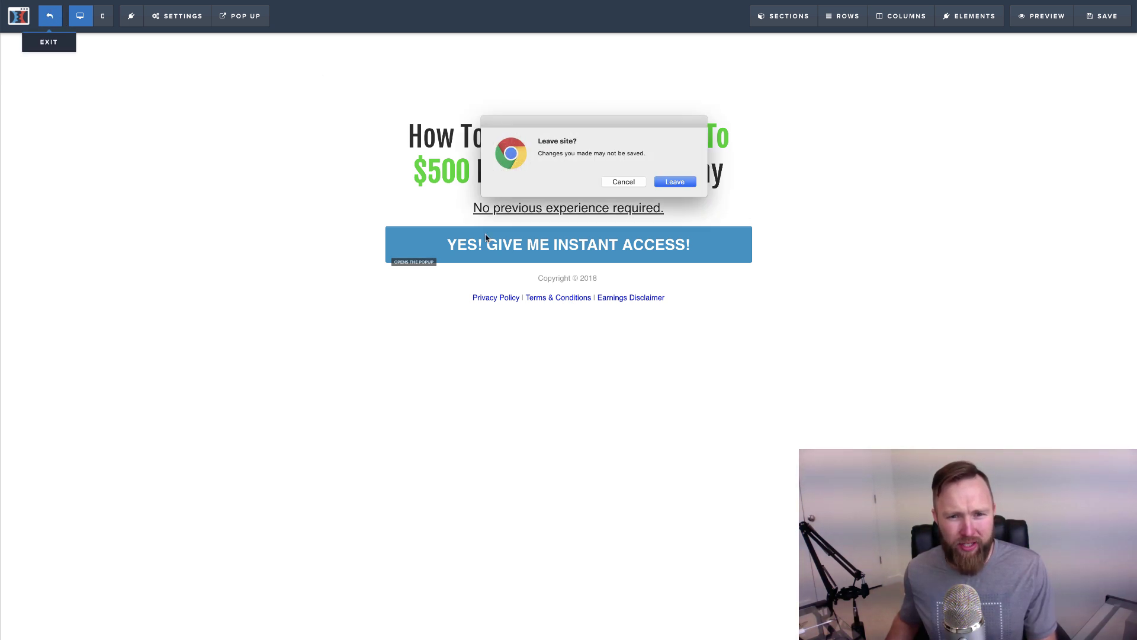
click(662, 184)
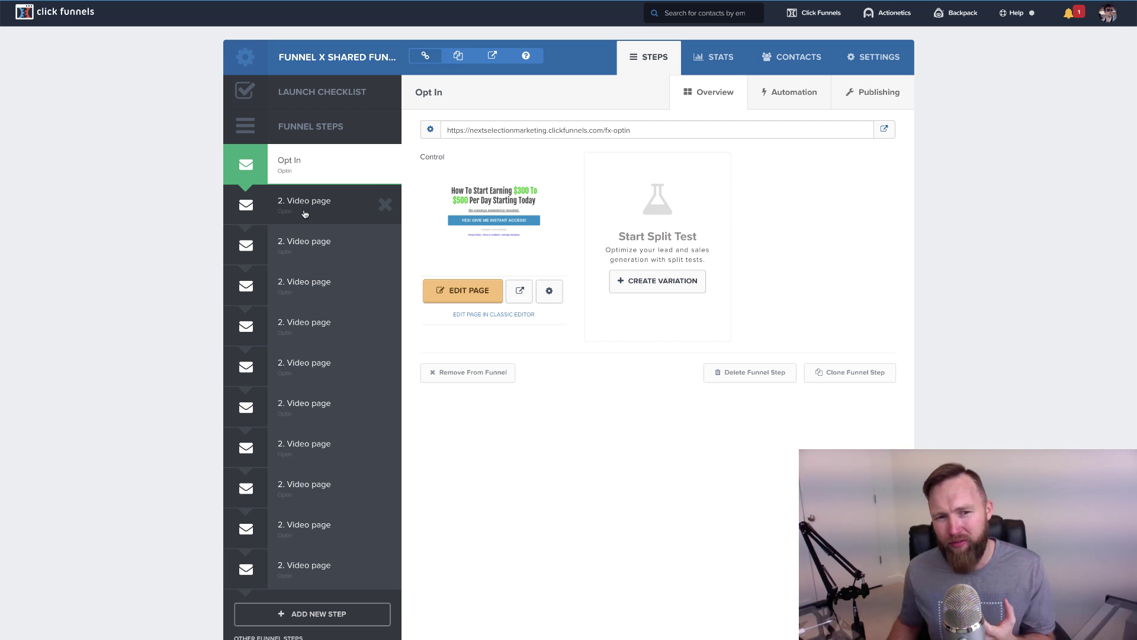
Select the second '2. Video page' step and preview its landing page in a new tab
click(316, 249)
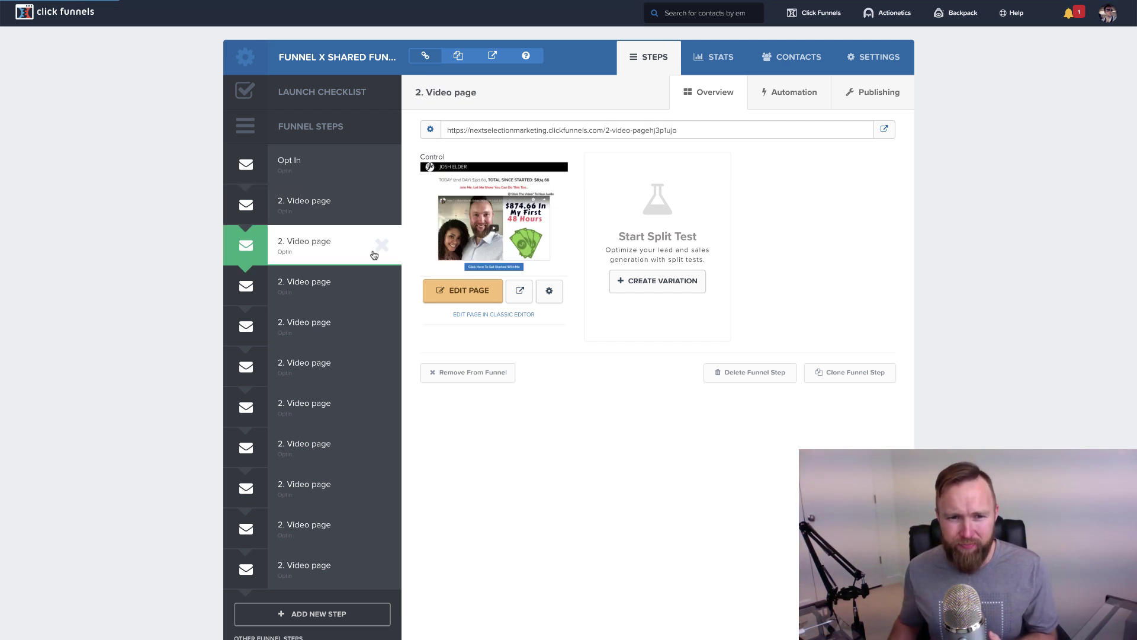
click(524, 296)
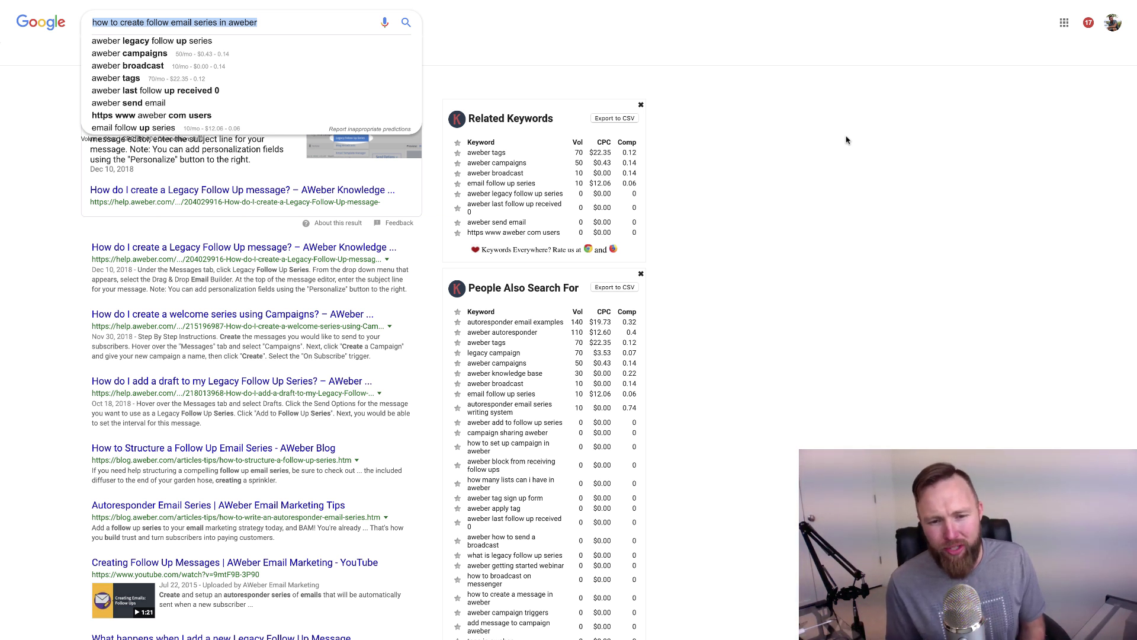
Close the People Also Search For and Related Keywords panels beside the AWeber results
click(640, 274)
click(641, 106)
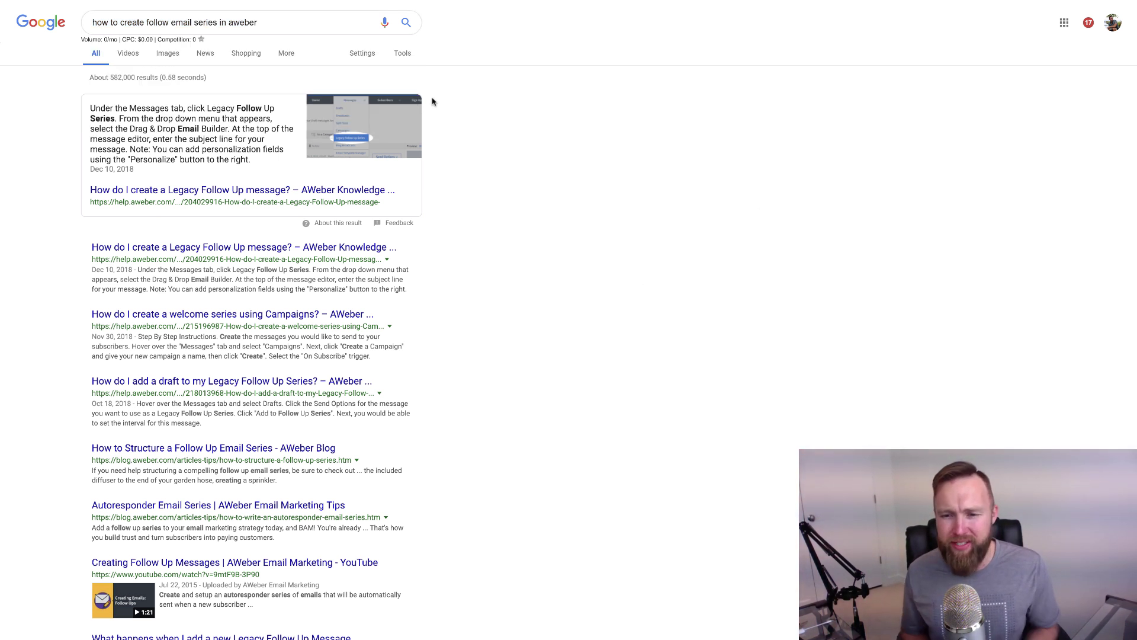